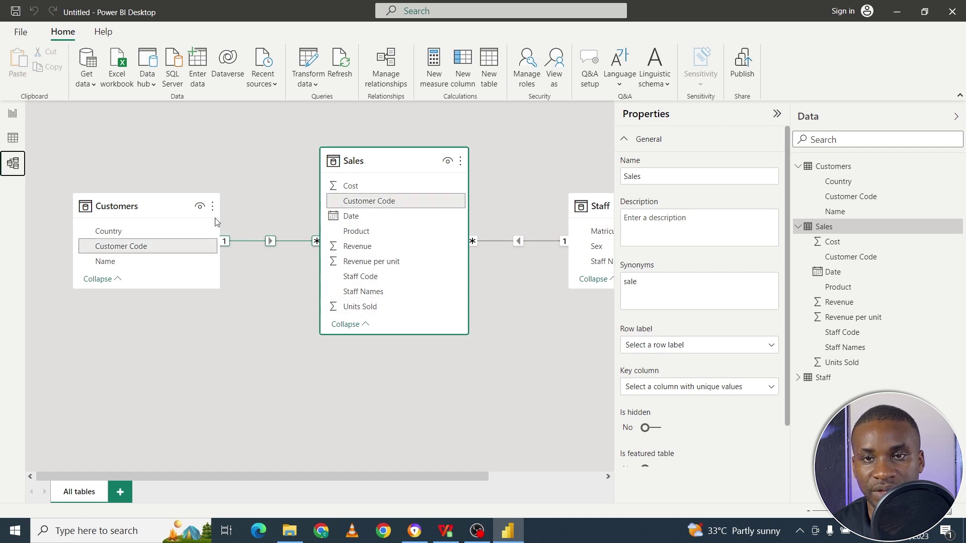
Step: Inspect the table relationships in the model diagram, then show the Sales table's 699 rows
{"action": "left_click_drag", "start_coordinate": [461, 476], "coordinate": [579, 502]}
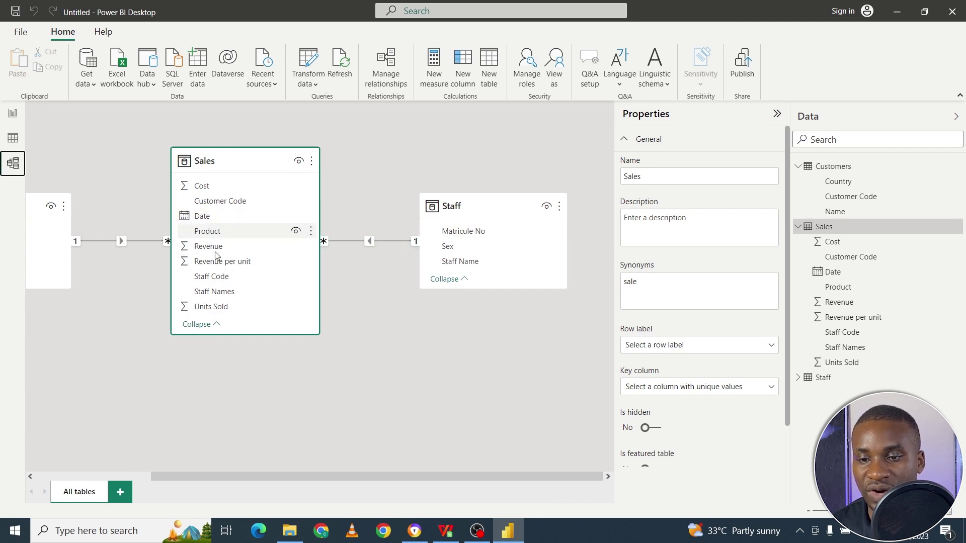
{"action": "left_click_drag", "start_coordinate": [421, 475], "coordinate": [275, 473]}
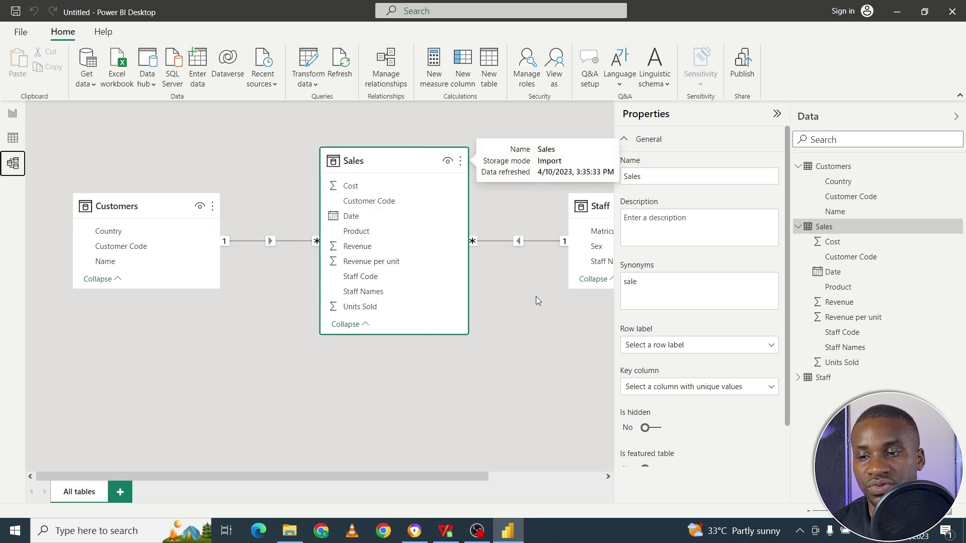
{"action": "left_click_drag", "start_coordinate": [429, 477], "coordinate": [544, 479]}
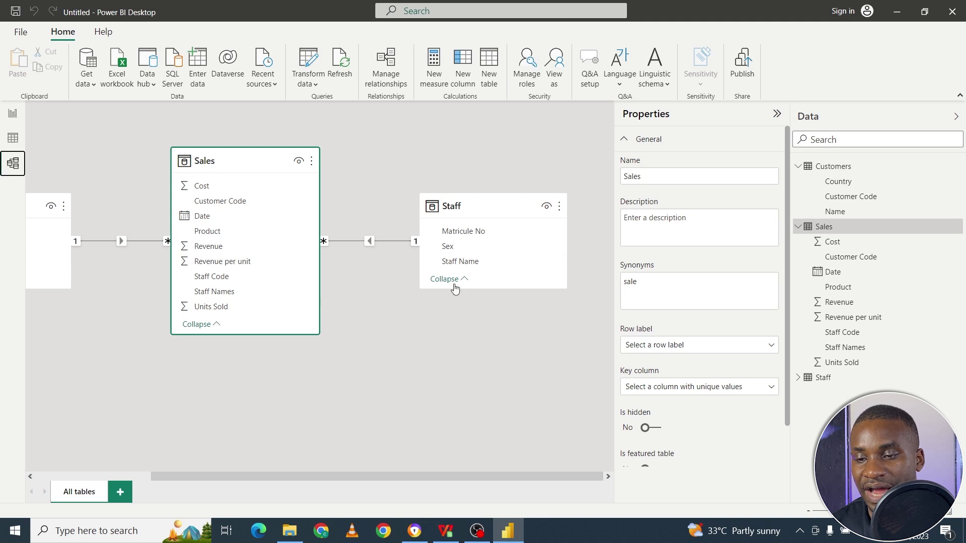
{"action": "left_click_drag", "start_coordinate": [521, 476], "coordinate": [370, 472]}
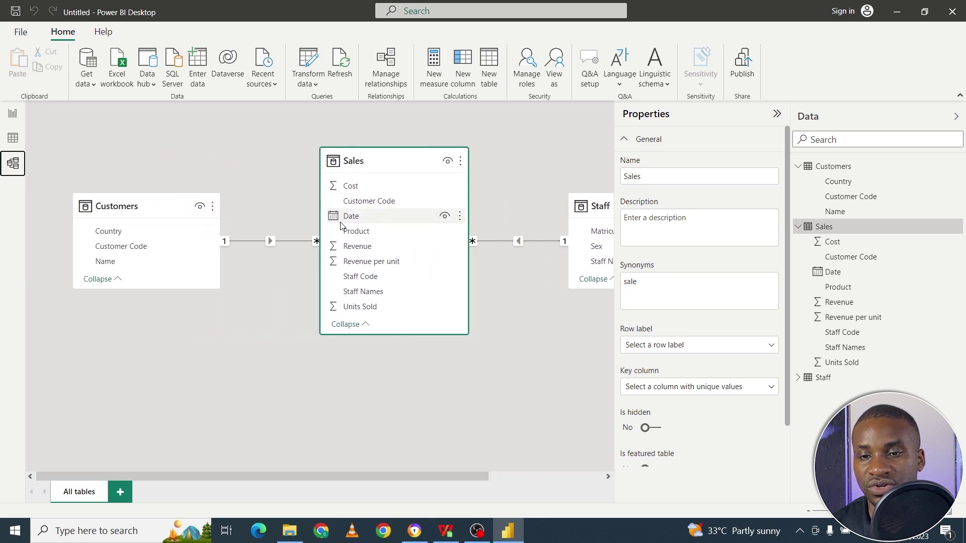
{"action": "left_click", "coordinate": [13, 143]}
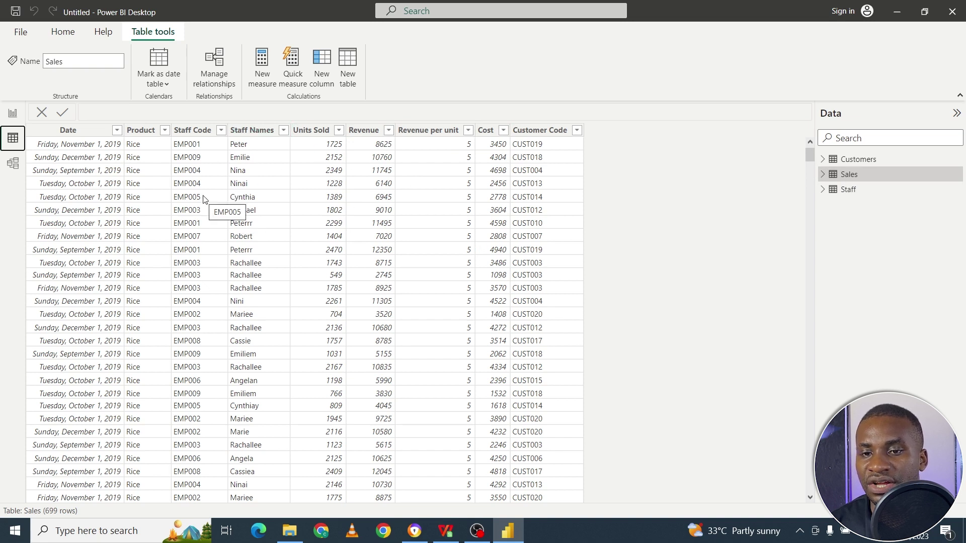
Step: Try a Sum of Revenue by Product column chart, delete it, and return to the Sales data
{"action": "left_click", "coordinate": [12, 114]}
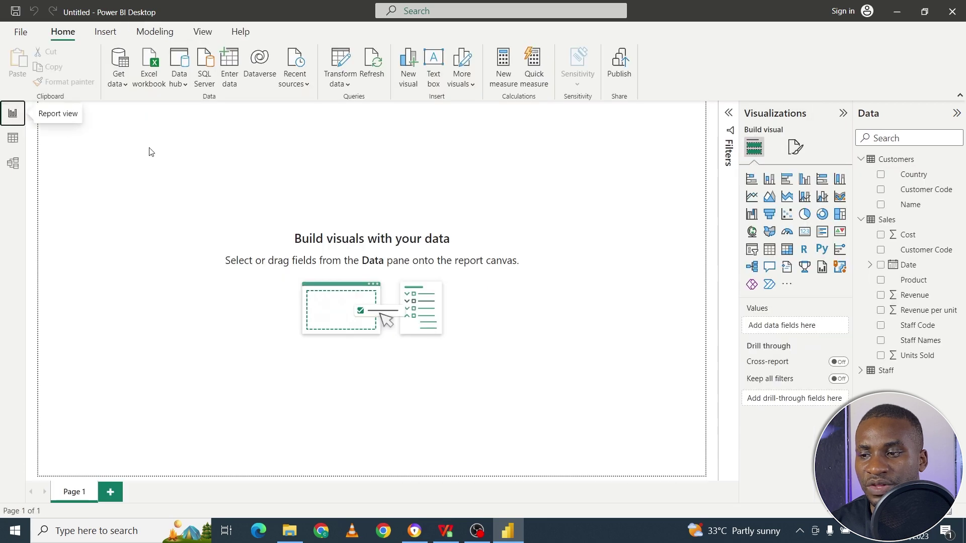
{"action": "left_click_drag", "start_coordinate": [924, 301], "coordinate": [158, 157]}
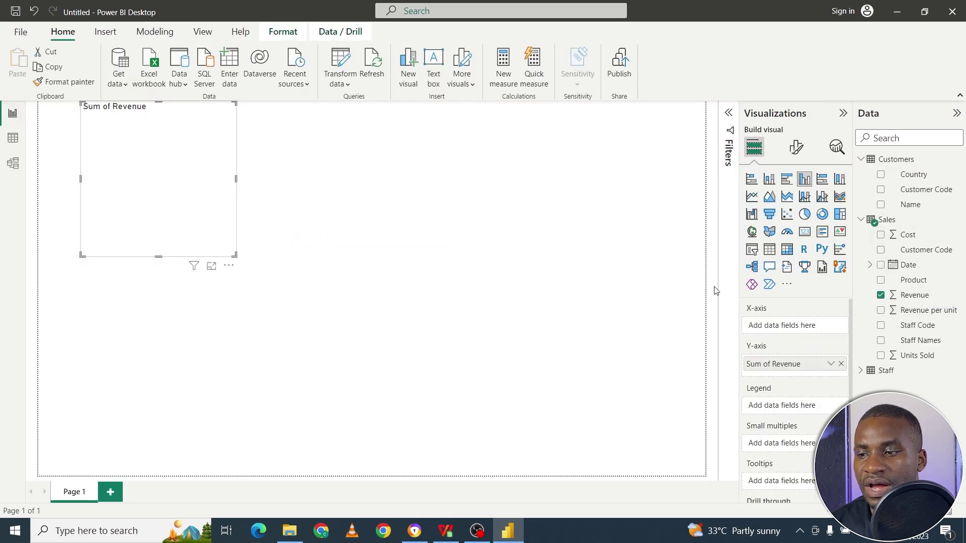
{"action": "left_click_drag", "start_coordinate": [911, 282], "coordinate": [211, 188]}
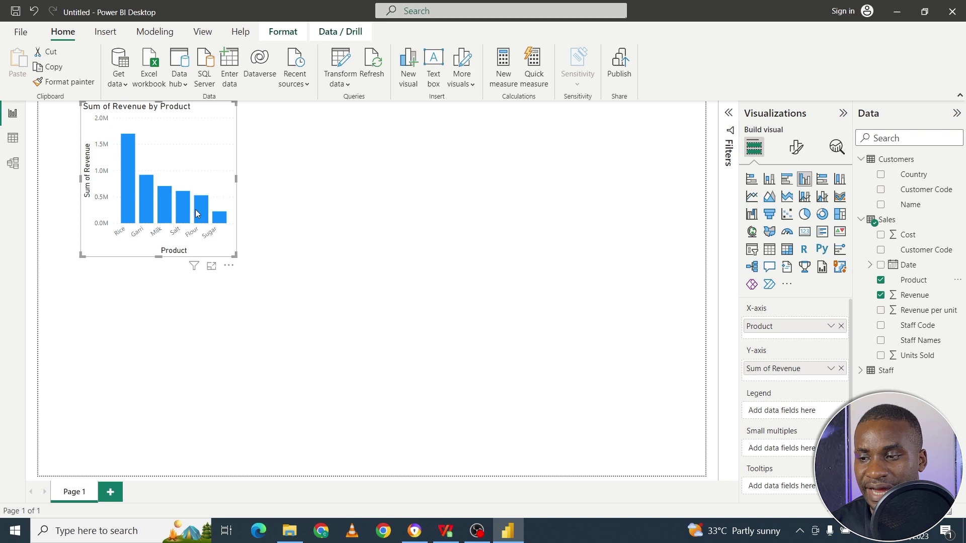
{"action": "mouse_move", "coordinate": [196, 214]}
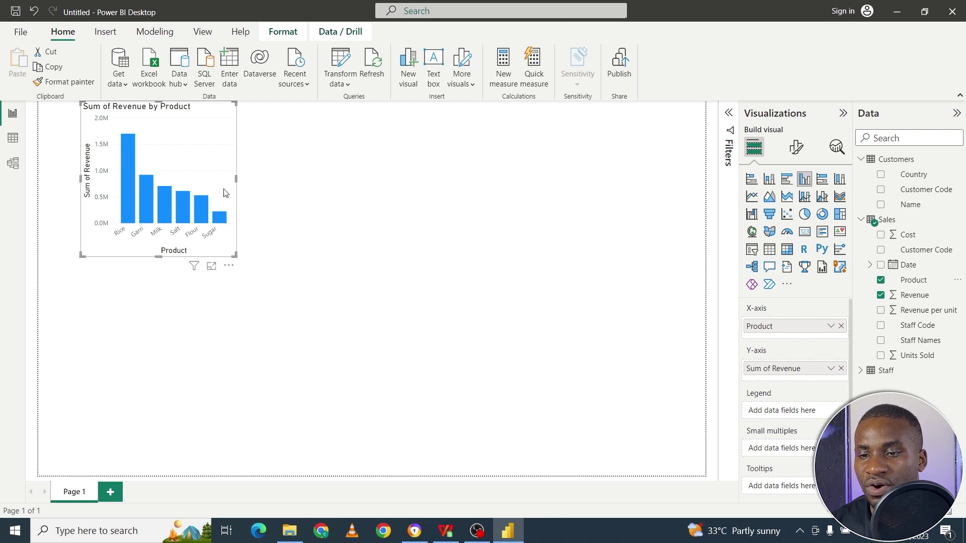
{"action": "mouse_move", "coordinate": [224, 224]}
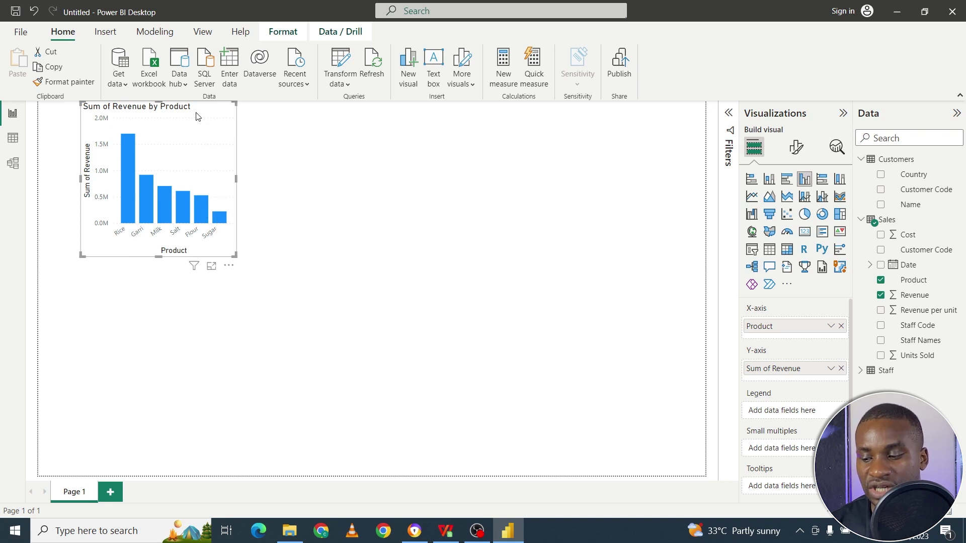
{"action": "key", "text": "Delete"}
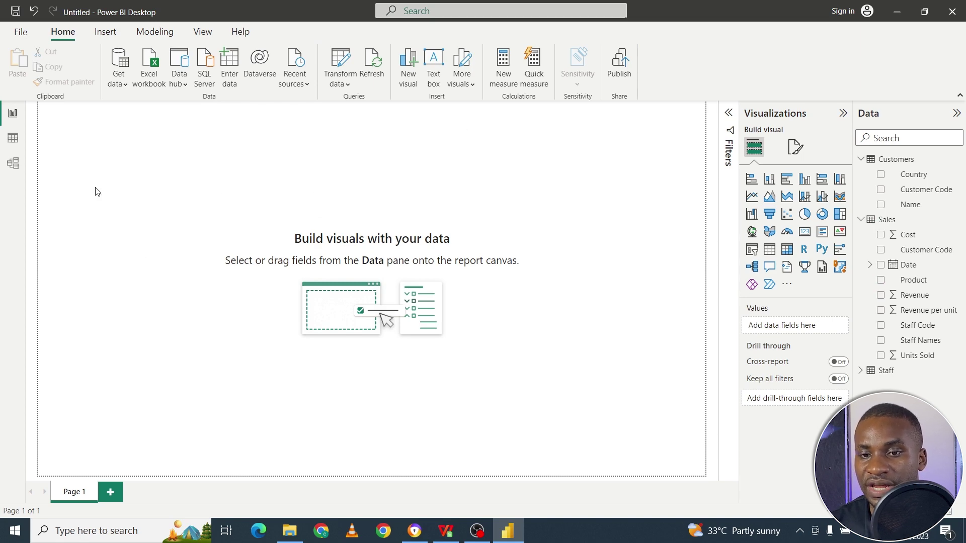
{"action": "left_click", "coordinate": [16, 145]}
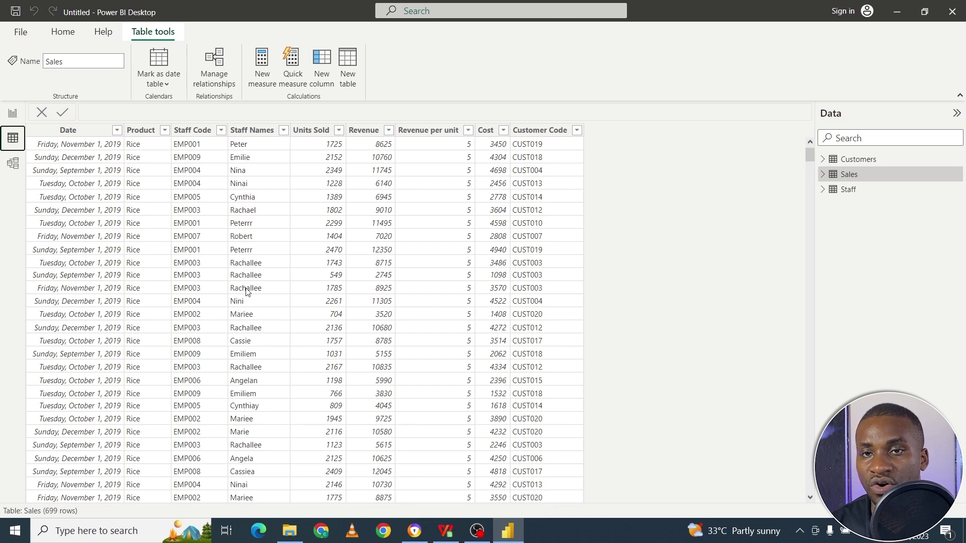
Step: Add a new Sales measure named Total Revenue, its formula beginning with SUM(
{"action": "left_click", "coordinate": [271, 85]}
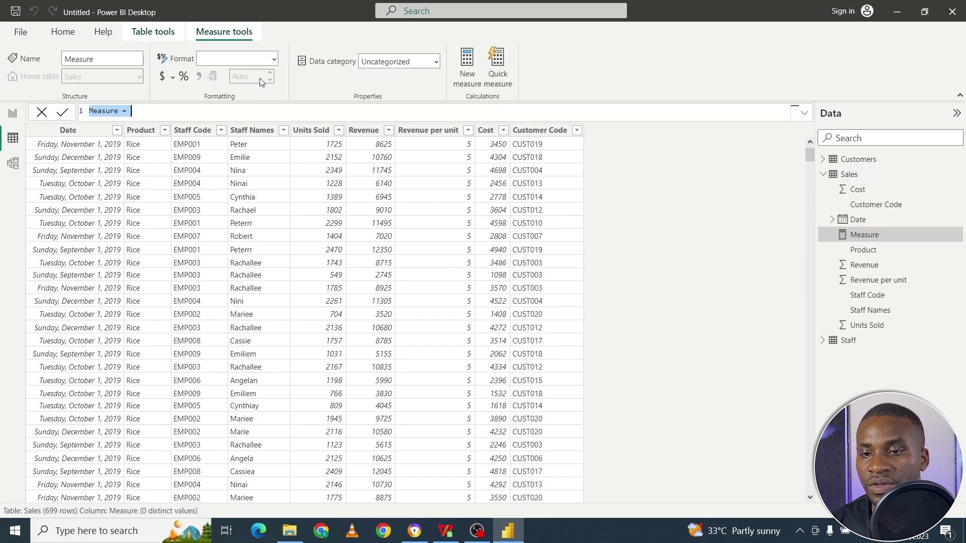
{"action": "left_click_drag", "start_coordinate": [119, 111], "coordinate": [81, 110]}
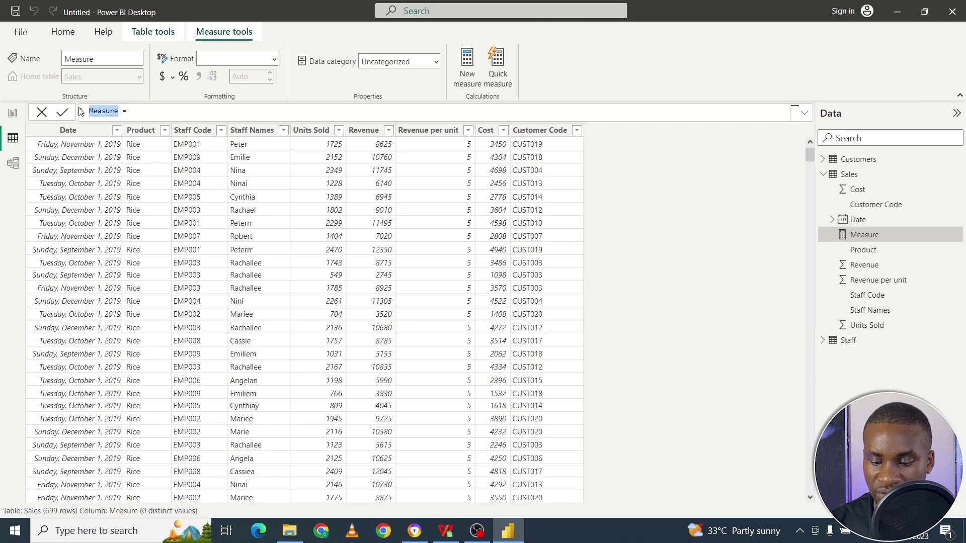
{"action": "type", "text": "t"}
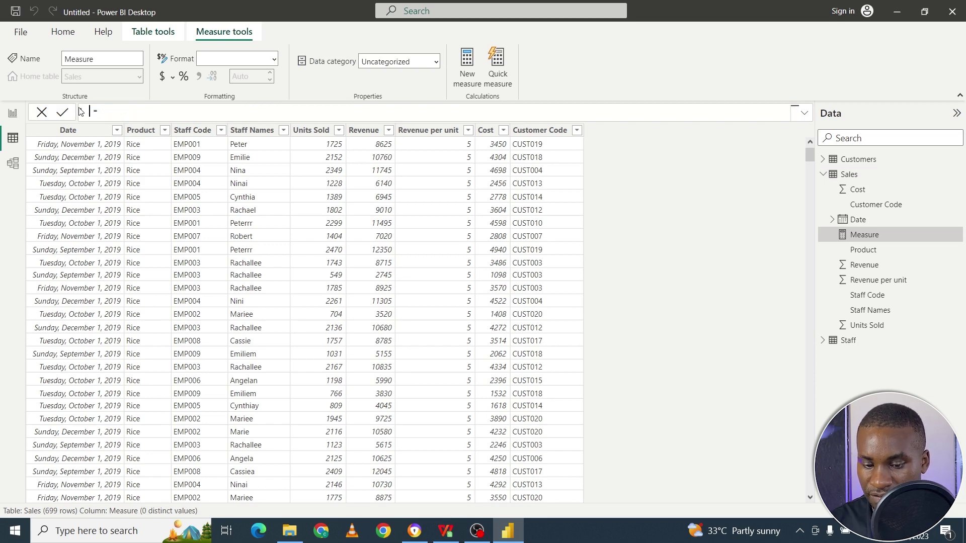
{"action": "type", "text": "T"}
{"action": "type", "text": "otal RE"}
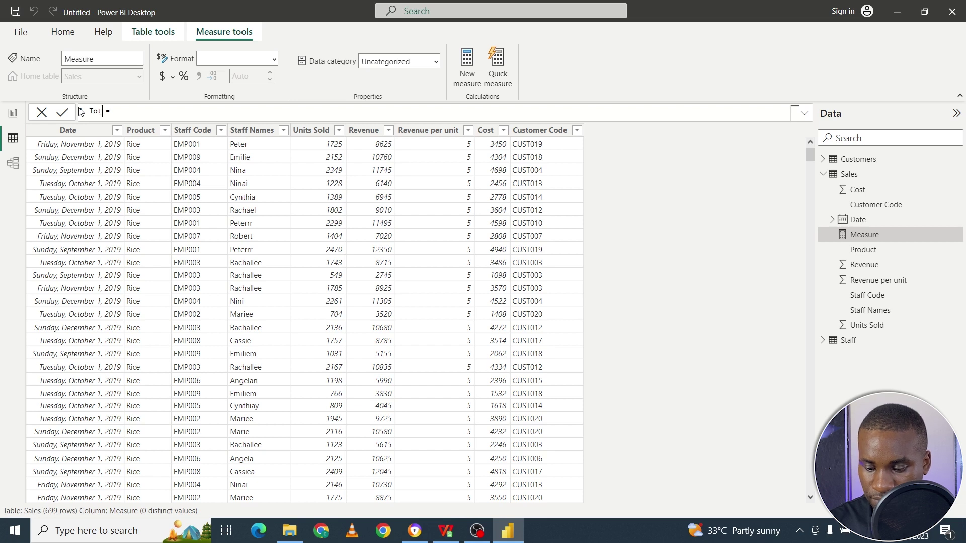
{"action": "type", "text": "venue"}
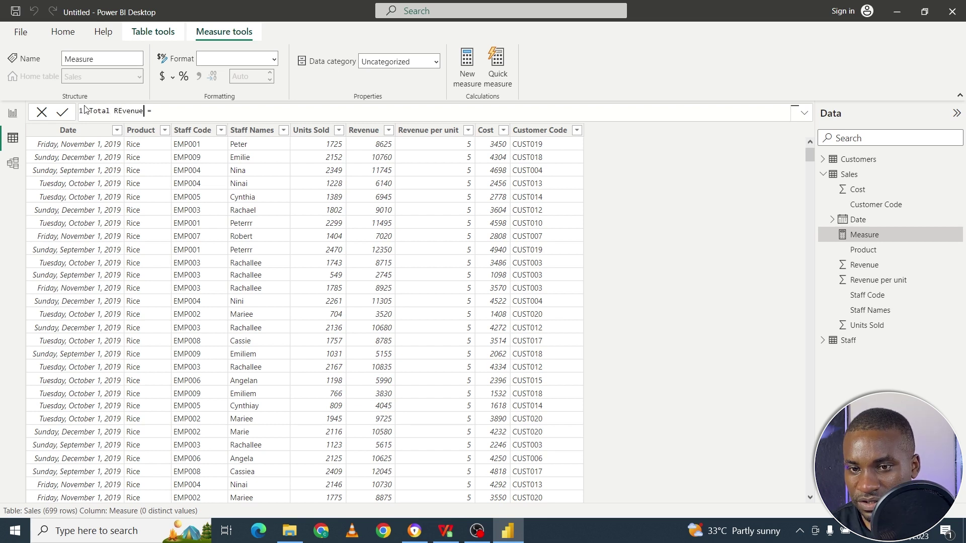
{"action": "double_click", "coordinate": [123, 111]}
{"action": "type", "text": "Revenue"}
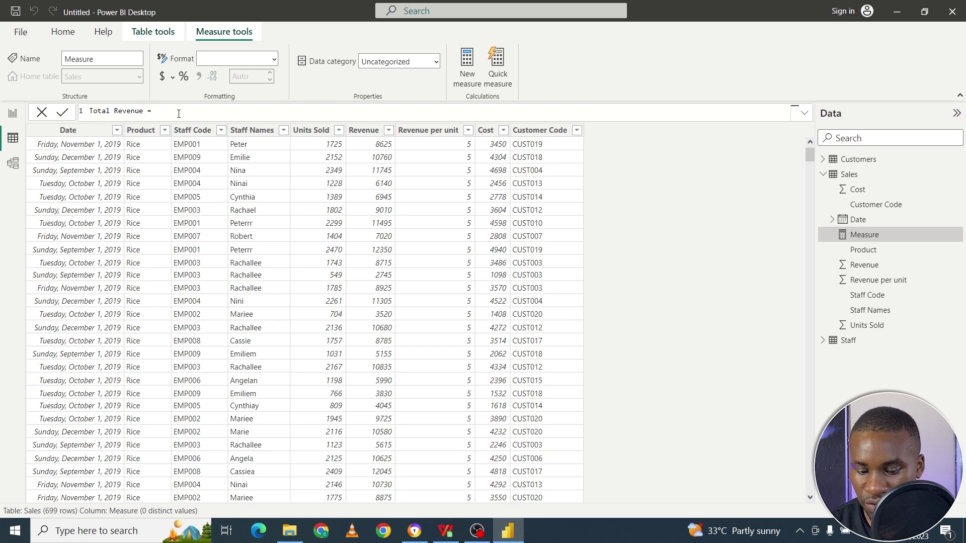
{"action": "type", "text": "sum"}
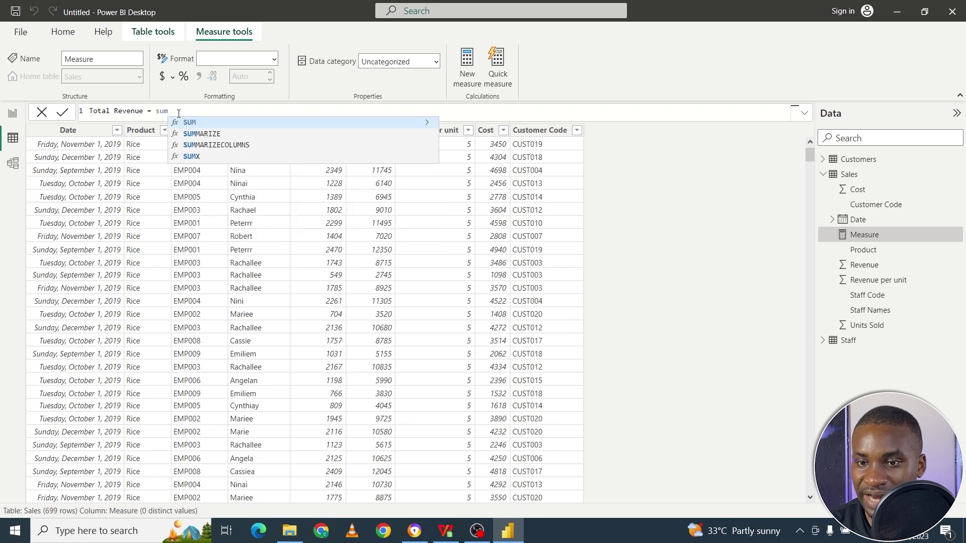
{"action": "key", "text": "Tab"}
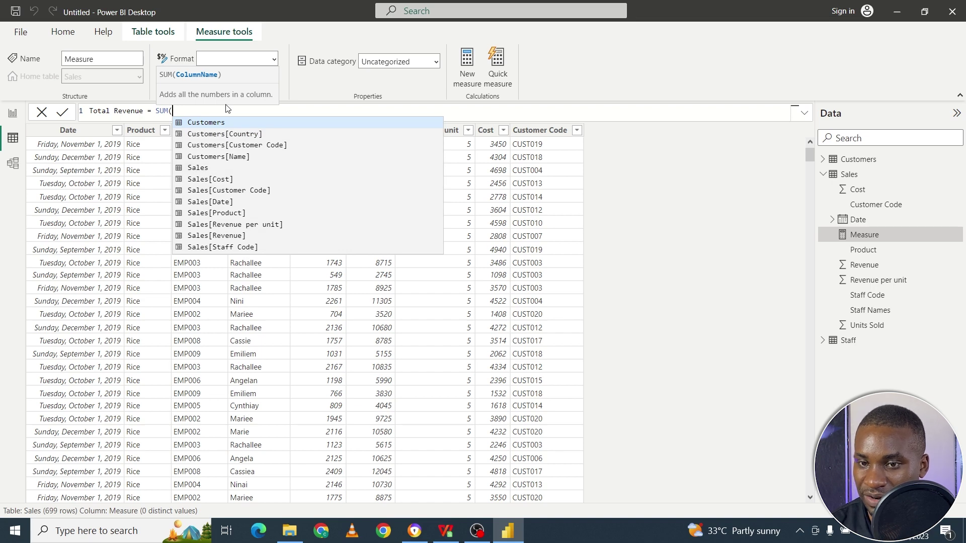
{"action": "key", "text": "BackSpace"}
{"action": "key", "text": "BackSpace"}
{"action": "key", "text": "BackSpace"}
Step: Complete the formula as Total Revenue = SUM(Sales[Revenue]) and commit the measure
{"action": "type", "text": "ale"}
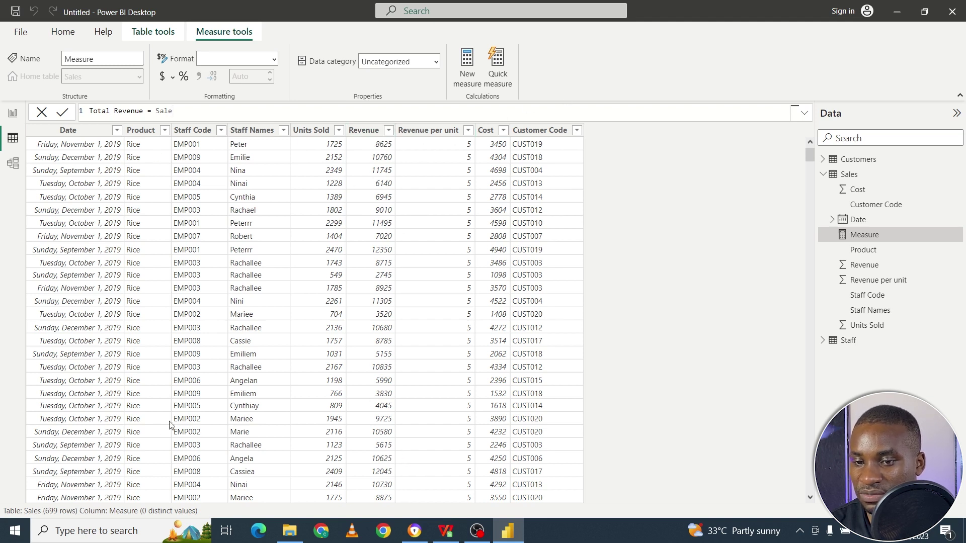
{"action": "scroll", "coordinate": [160, 442], "scroll_direction": "down", "scroll_amount": 3}
{"action": "scroll", "coordinate": [162, 431], "scroll_direction": "up", "scroll_amount": 3}
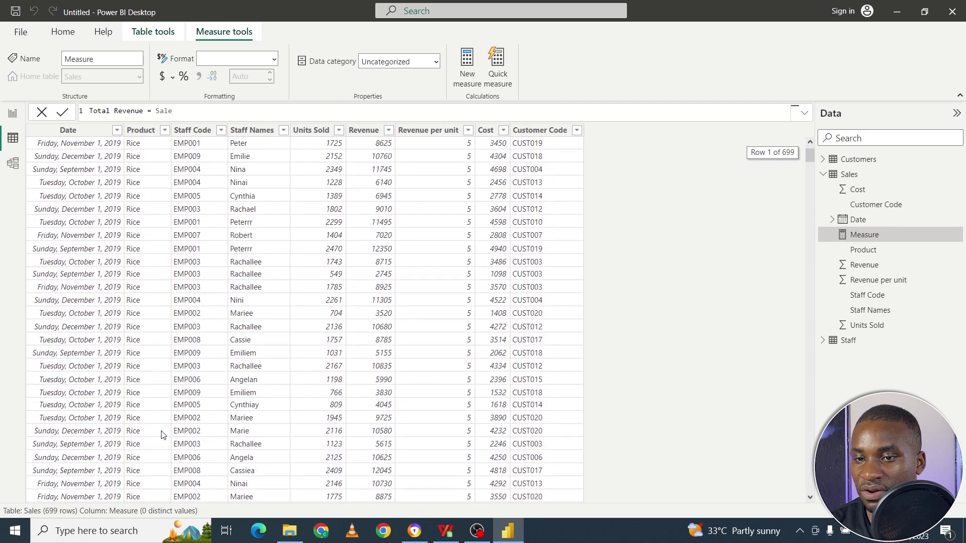
{"action": "key", "text": "BackSpace"}
{"action": "key", "text": "BackSpace"}
{"action": "key", "text": "BackSpace"}
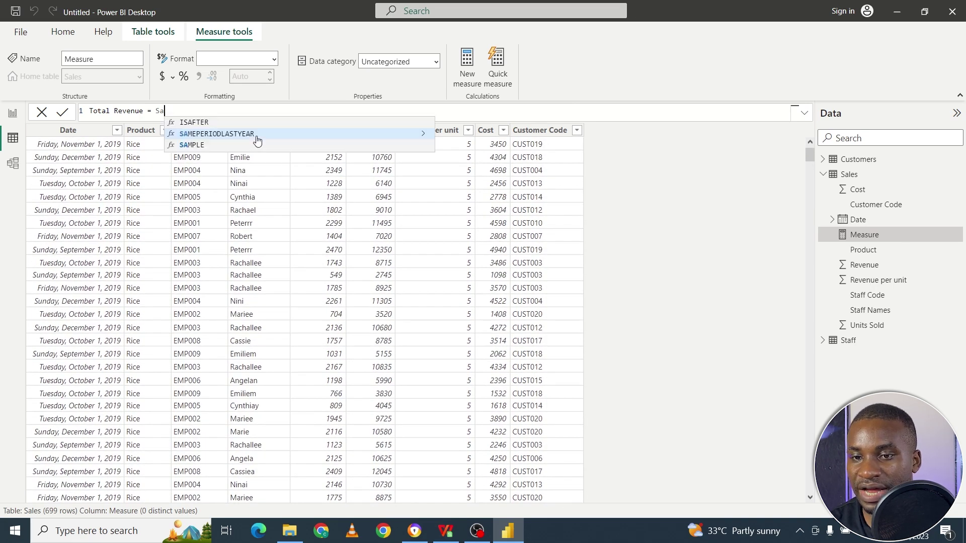
{"action": "type", "text": "um"}
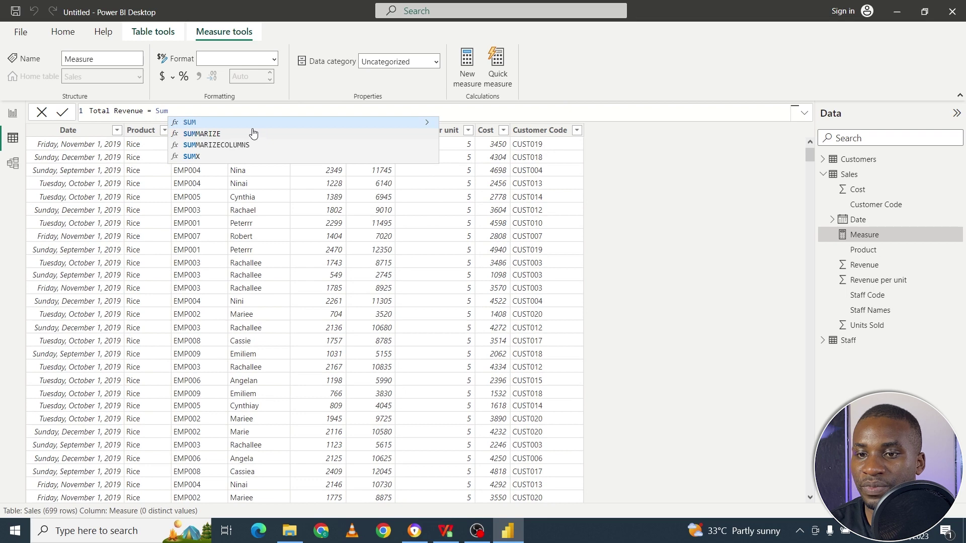
{"action": "left_click", "coordinate": [252, 123]}
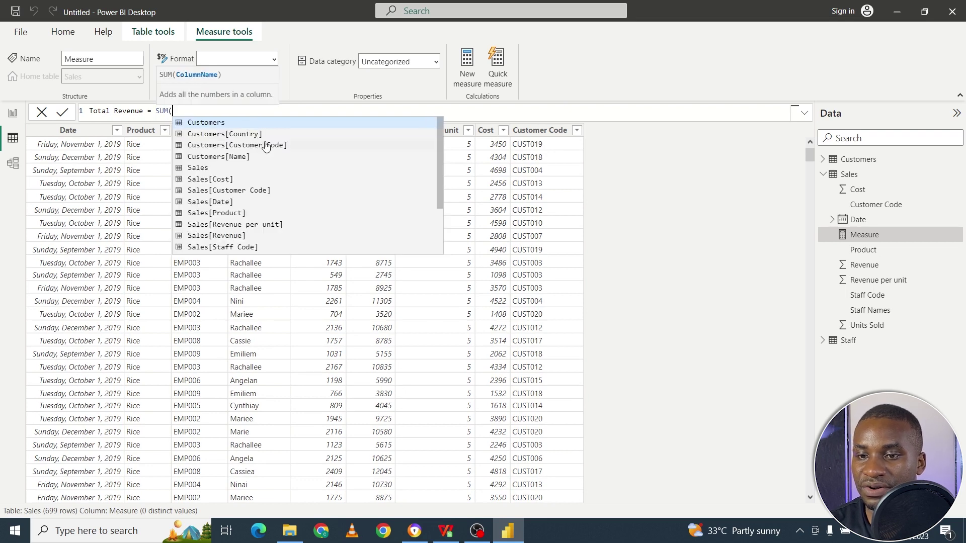
{"action": "left_click", "coordinate": [311, 235]}
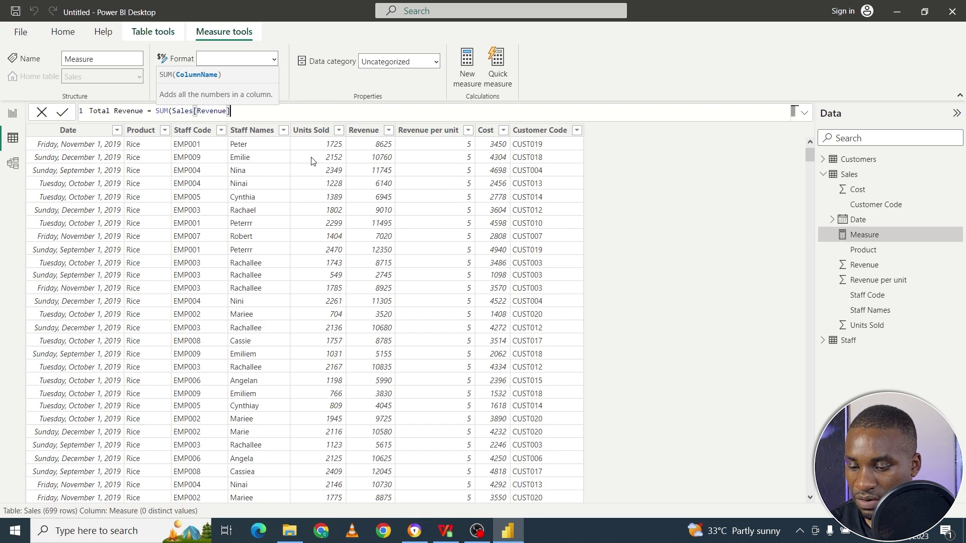
{"action": "type", "text": ")"}
{"action": "key", "text": "Return"}
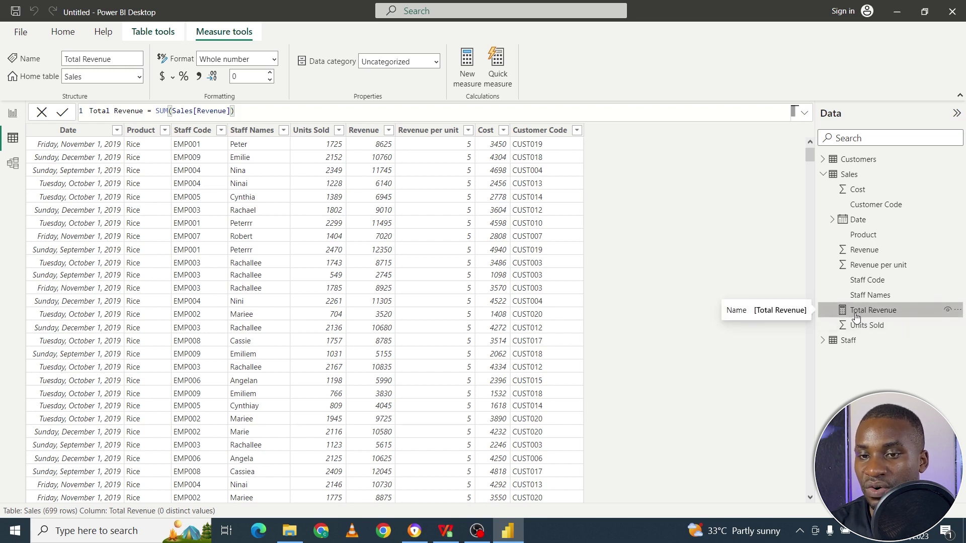
Step: Build a widened table of Product with Total Revenue and Sum of Revenue columns
{"action": "left_click", "coordinate": [11, 119]}
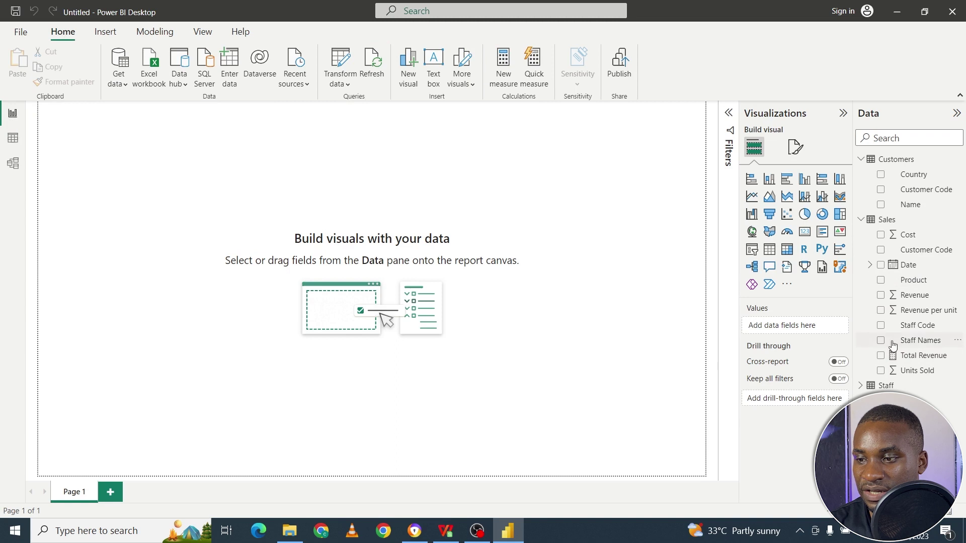
{"action": "left_click_drag", "start_coordinate": [921, 285], "coordinate": [319, 181]}
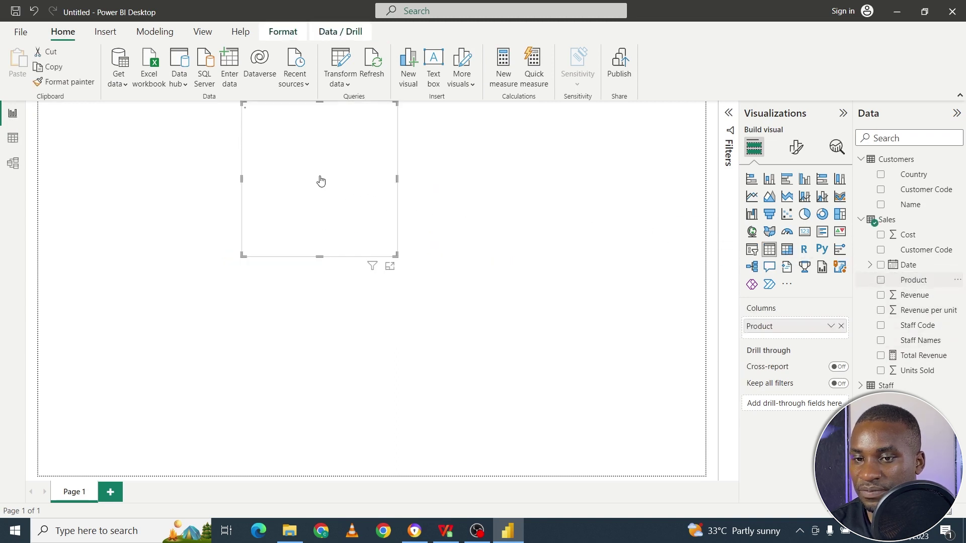
{"action": "left_click_drag", "start_coordinate": [924, 359], "coordinate": [337, 146]}
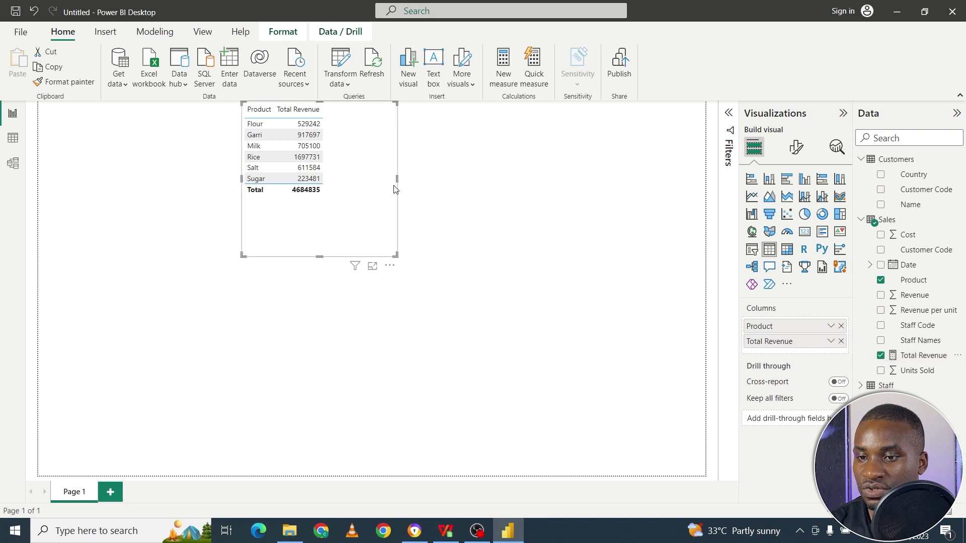
{"action": "left_click_drag", "start_coordinate": [396, 179], "coordinate": [488, 217]}
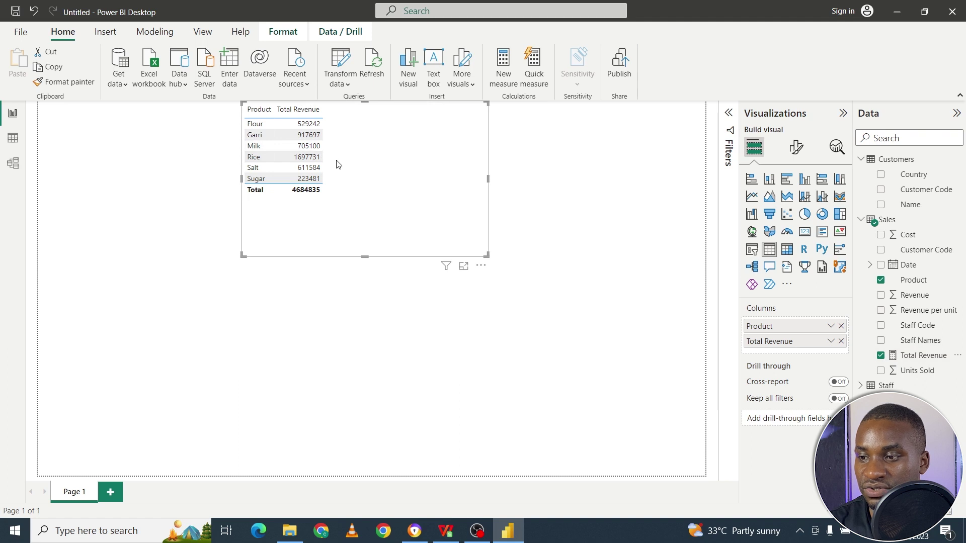
{"action": "left_click_drag", "start_coordinate": [913, 295], "coordinate": [389, 139]}
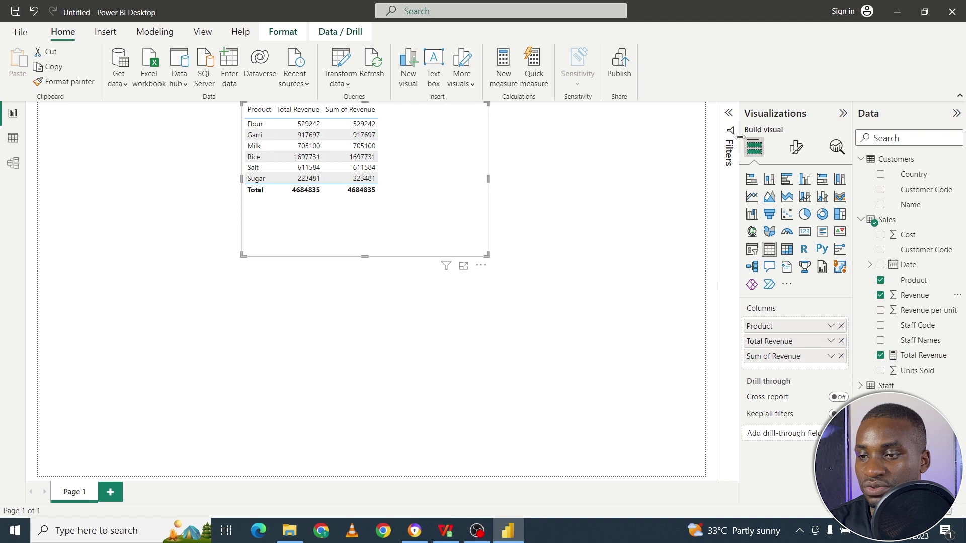
Step: Show and hide the Filters pane, then switch to the Sales table's rows in data view
{"action": "left_click", "coordinate": [730, 114]}
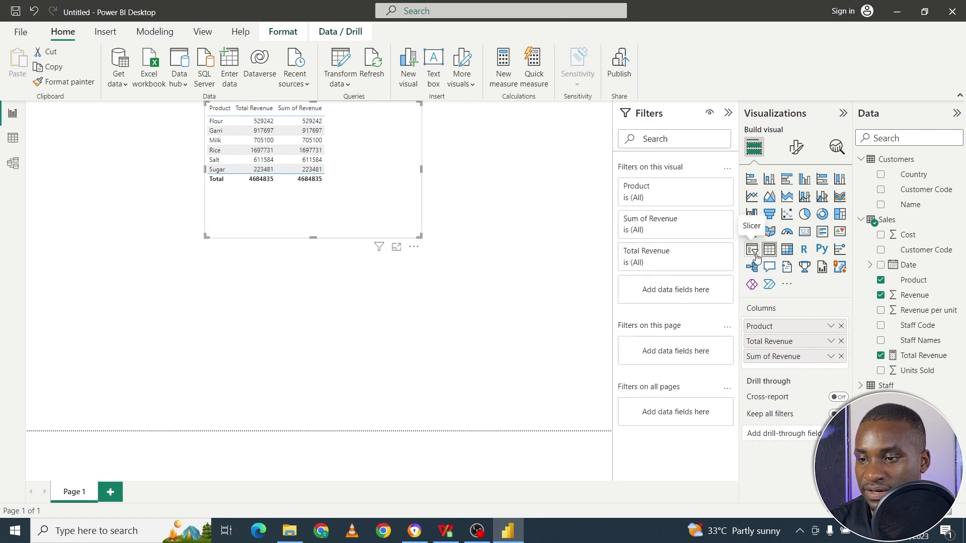
{"action": "left_click", "coordinate": [727, 114]}
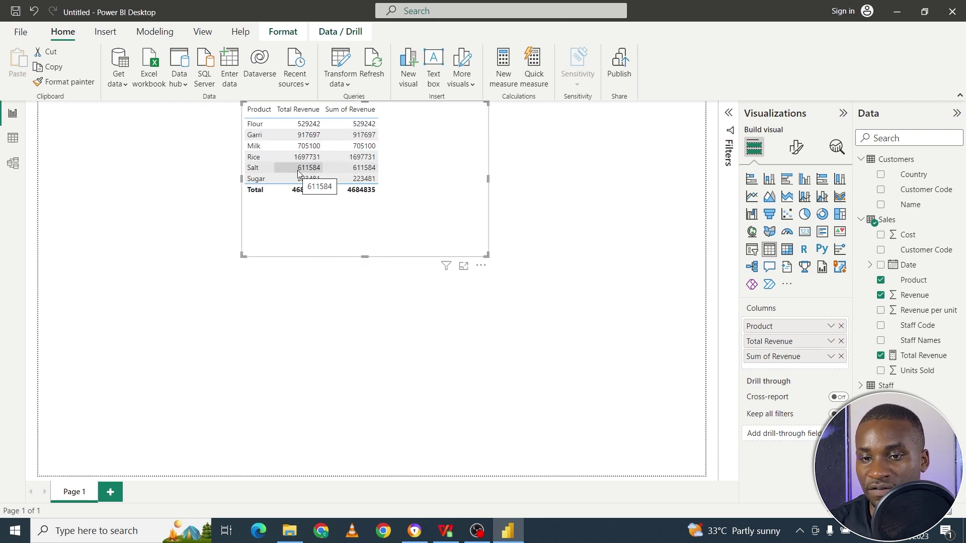
{"action": "left_click", "coordinate": [13, 139]}
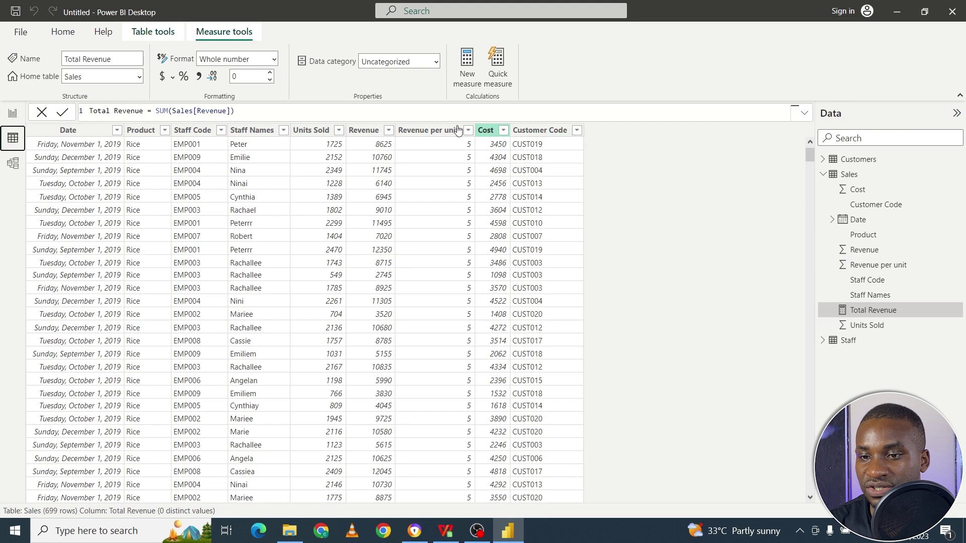
Step: Add a Total Units Sold measure defined as SUM(Sales[Units Sold])
{"action": "left_click", "coordinate": [473, 79]}
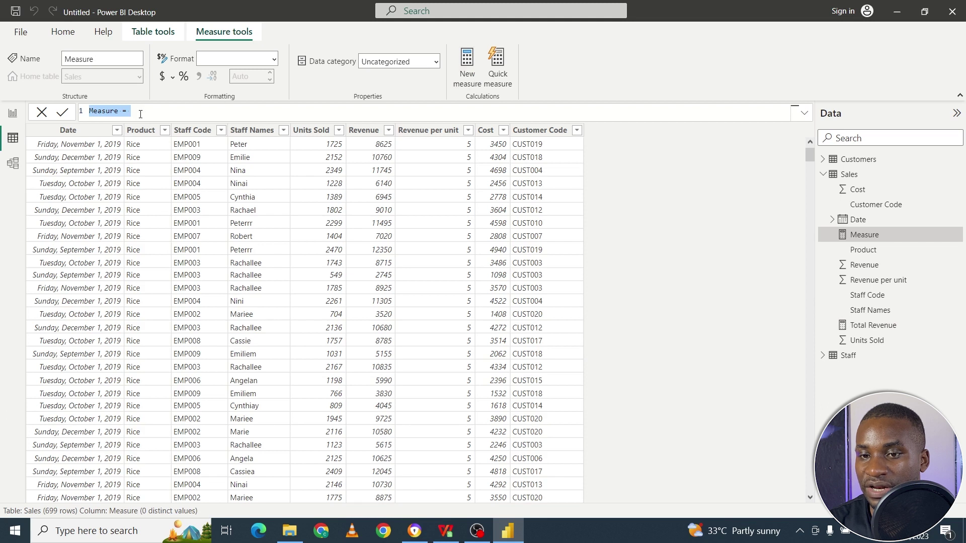
{"action": "double_click", "coordinate": [117, 110]}
{"action": "type", "text": "tal Units"}
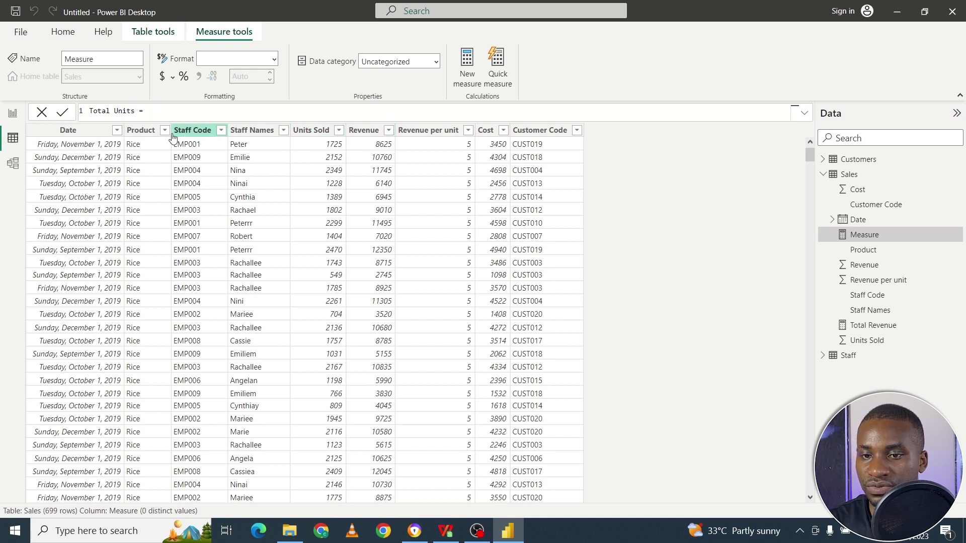
{"action": "left_click", "coordinate": [136, 111]}
{"action": "type", "text": "Sold"}
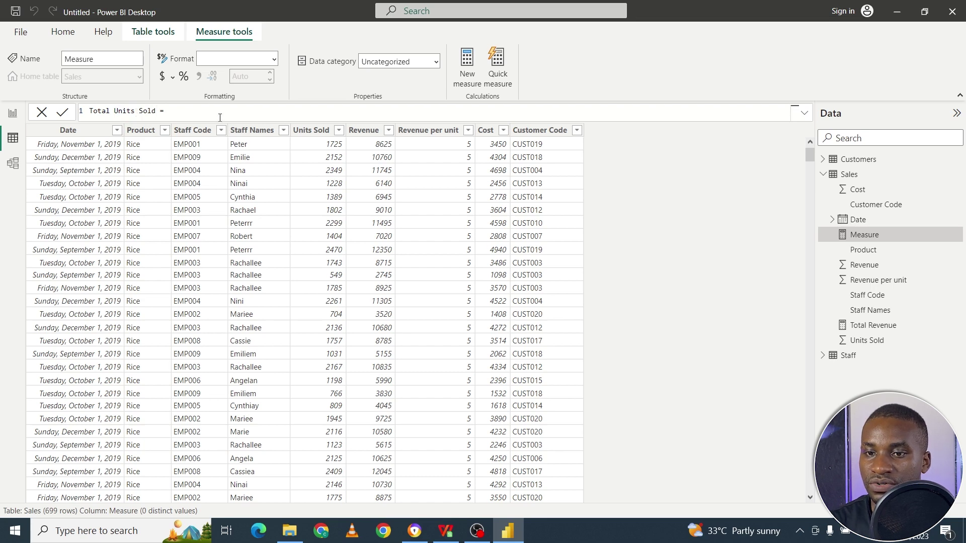
{"action": "type", "text": "sum"}
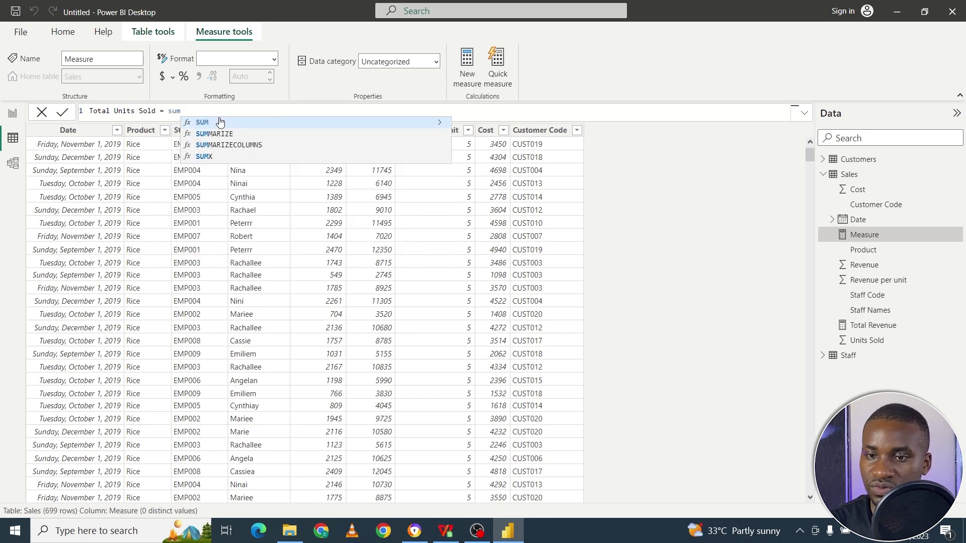
{"action": "left_click", "coordinate": [220, 122]}
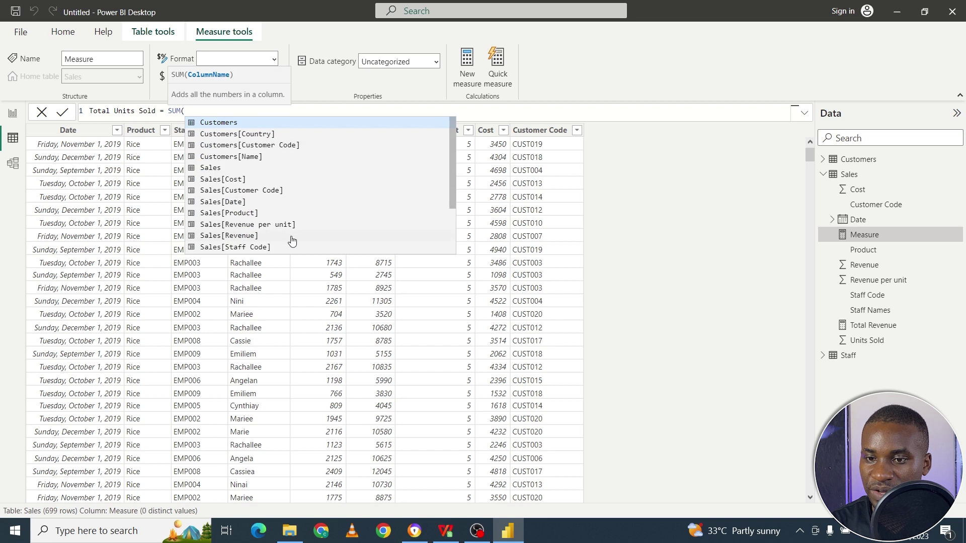
{"action": "scroll", "coordinate": [309, 166], "scroll_direction": "down", "scroll_amount": 2}
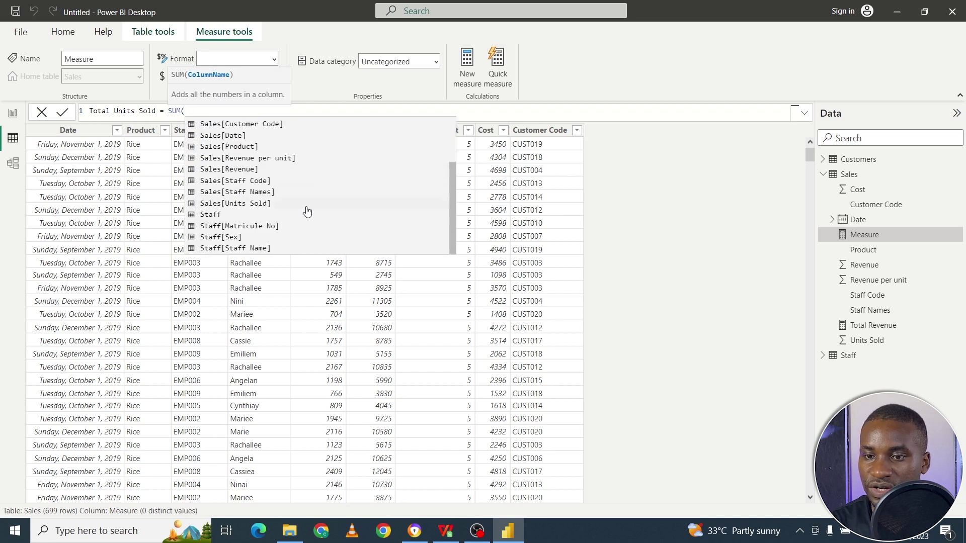
{"action": "left_click", "coordinate": [275, 205]}
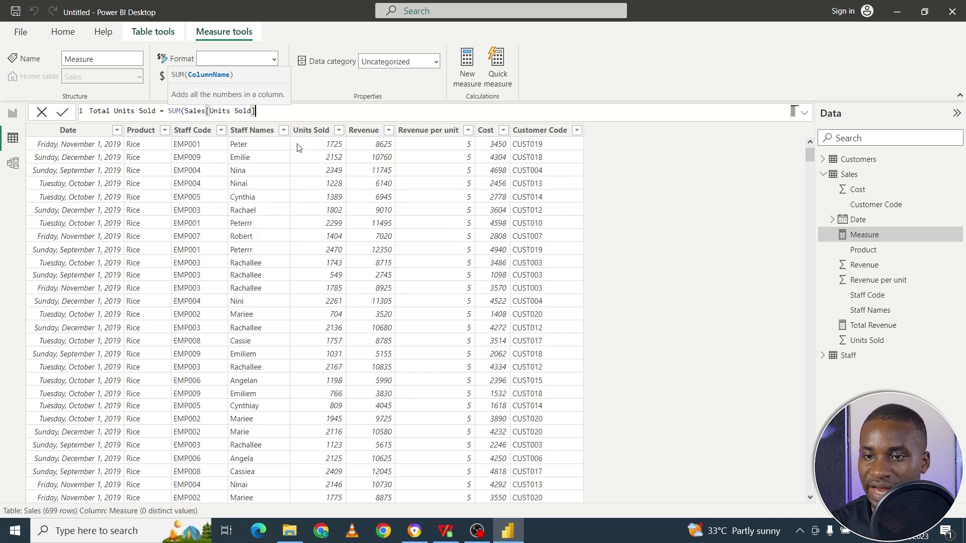
{"action": "type", "text": ")"}
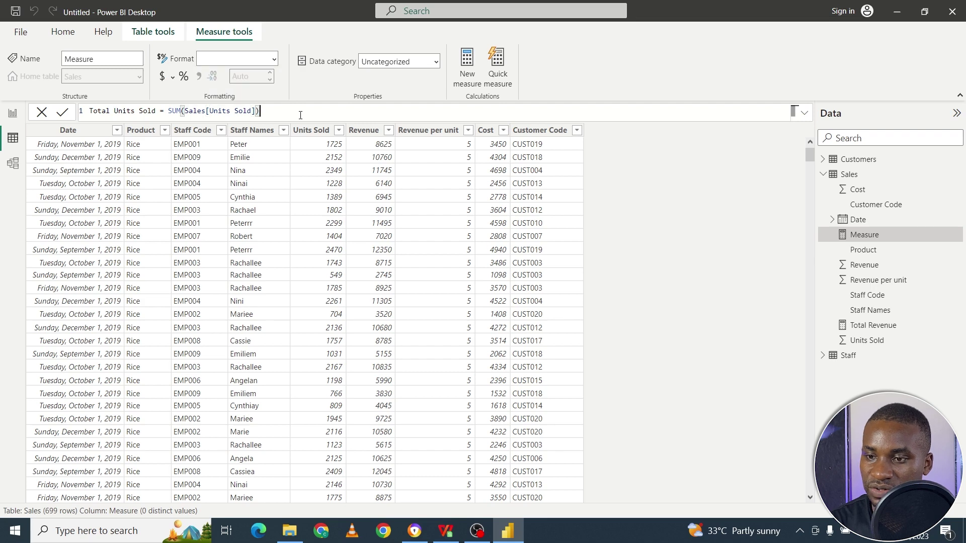
{"action": "key", "text": "Return"}
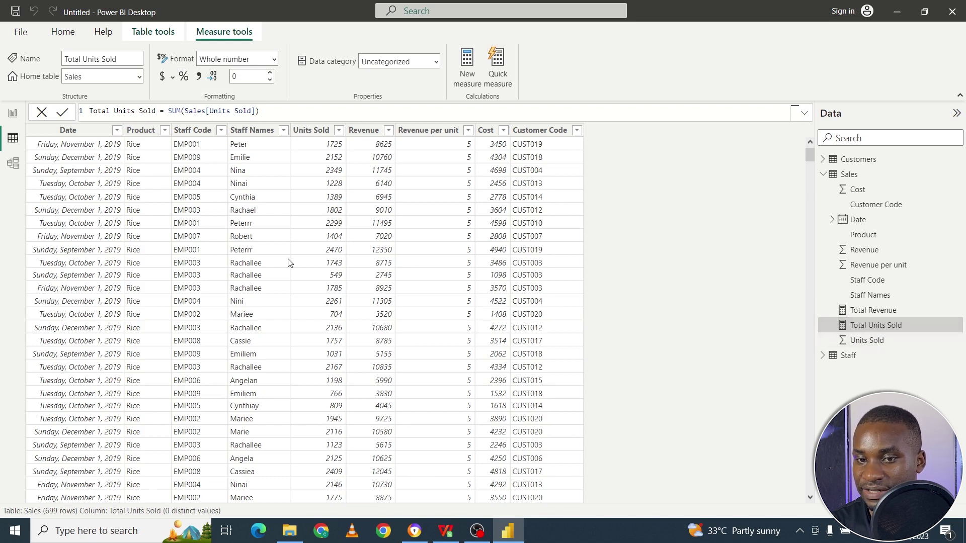
Step: Add Total Units Sold and Country to the table, remove Product, then return to Sales data
{"action": "left_click", "coordinate": [18, 117]}
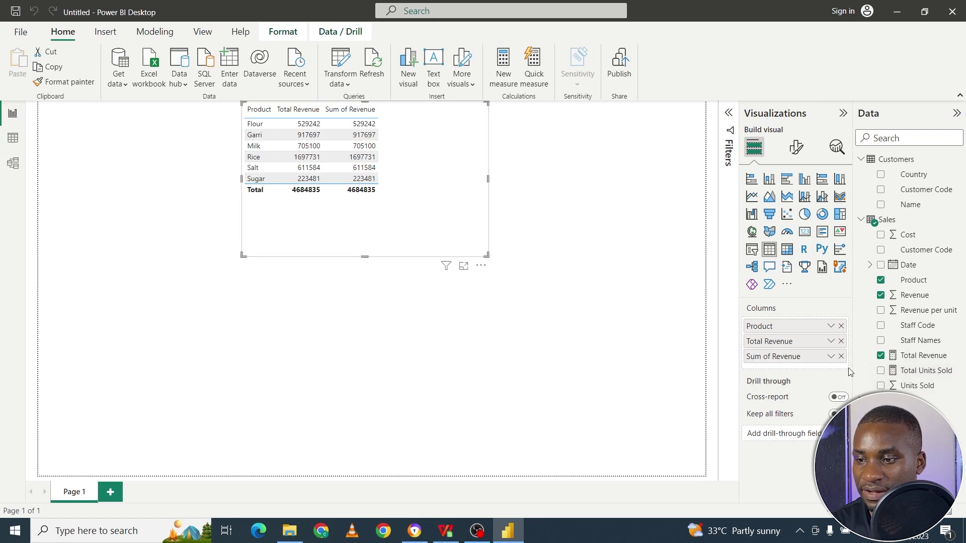
{"action": "left_click_drag", "start_coordinate": [904, 376], "coordinate": [422, 134]}
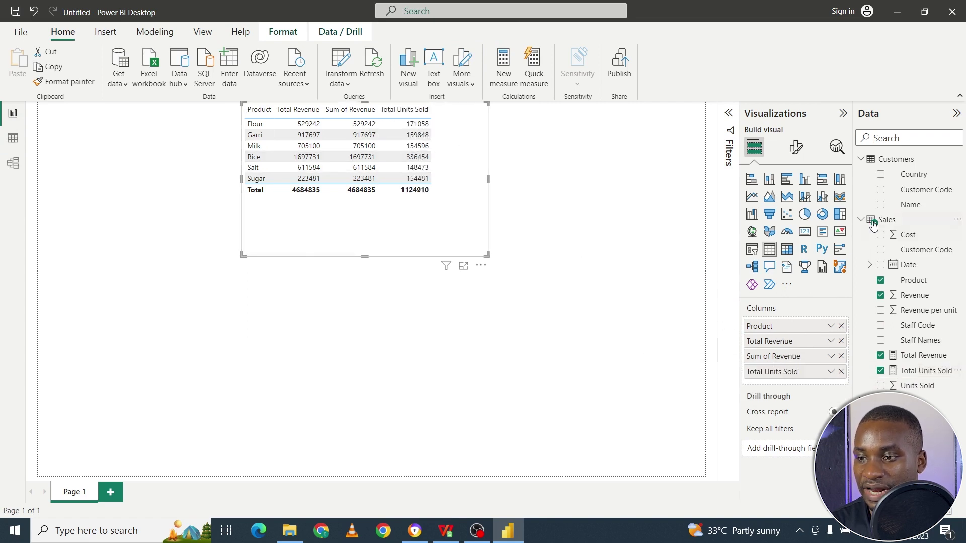
{"action": "left_click_drag", "start_coordinate": [931, 175], "coordinate": [900, 199]}
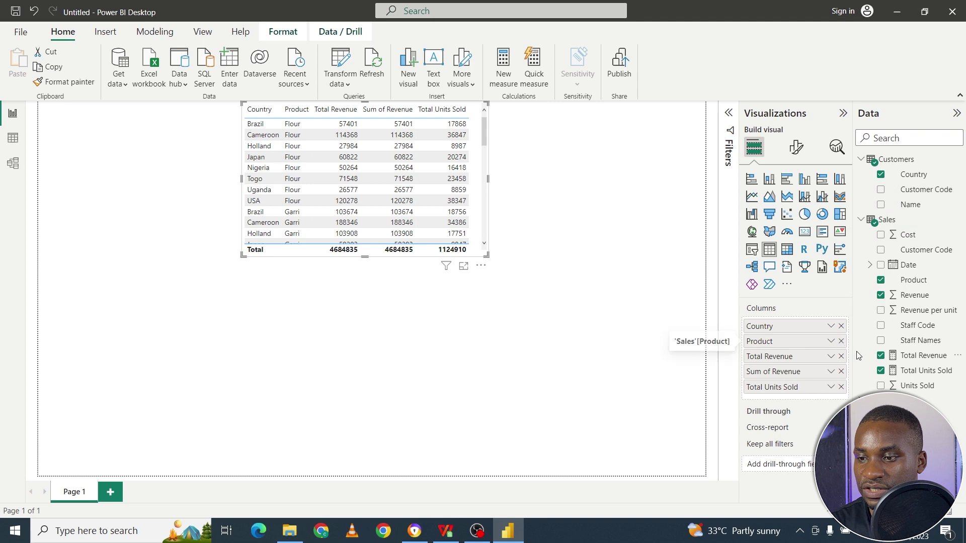
{"action": "left_click", "coordinate": [840, 341]}
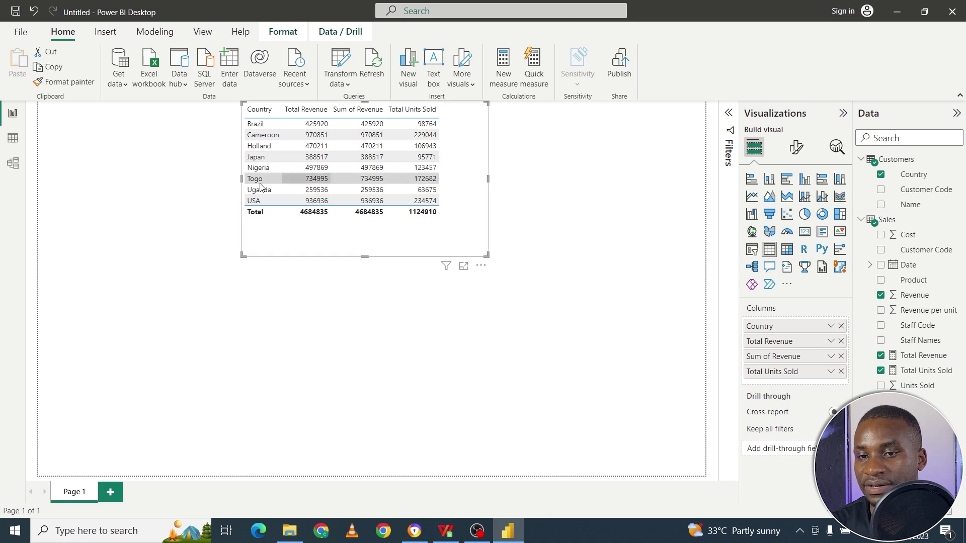
{"action": "left_click", "coordinate": [13, 137]}
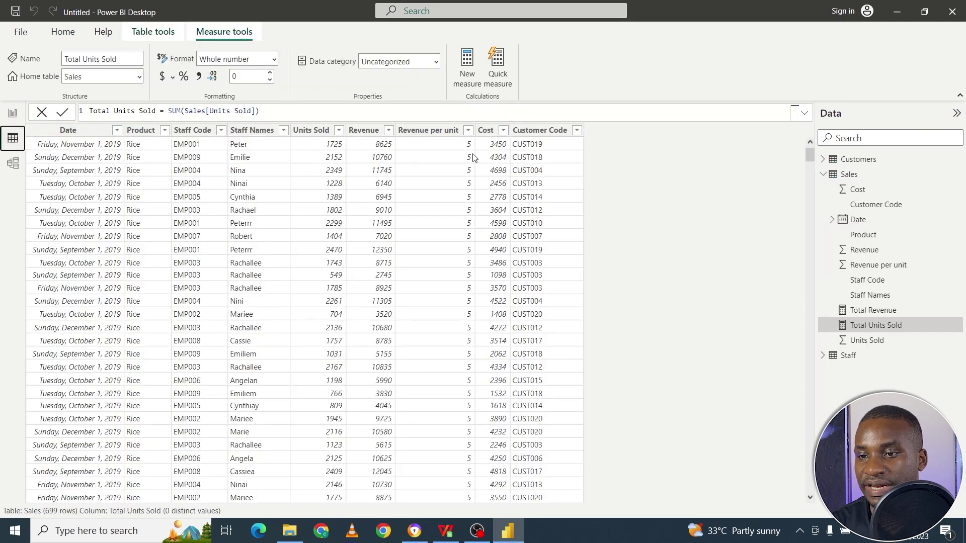
Step: Start a new measure named Profit with the formula SUM(Sales[Revenue])
{"action": "left_click", "coordinate": [473, 83]}
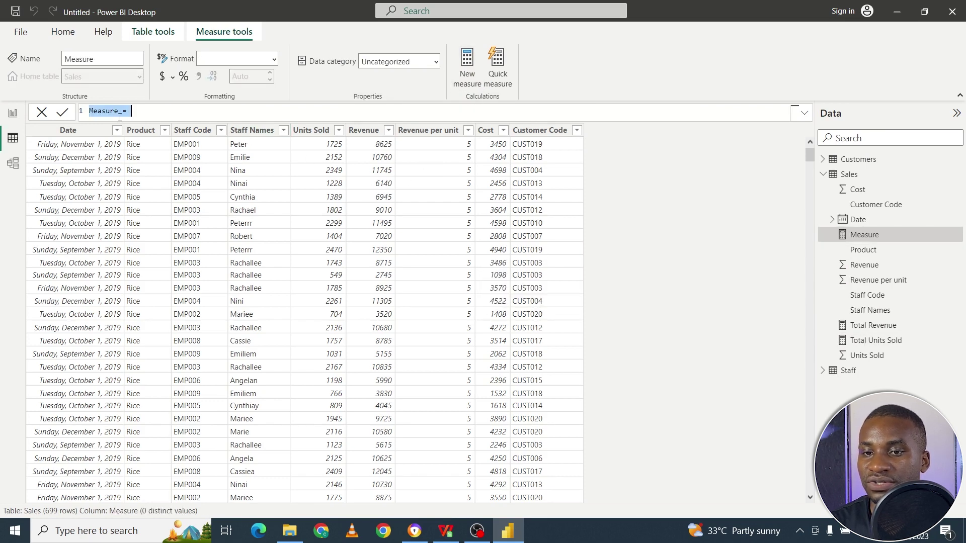
{"action": "key", "text": "End"}
{"action": "double_click", "coordinate": [119, 111]}
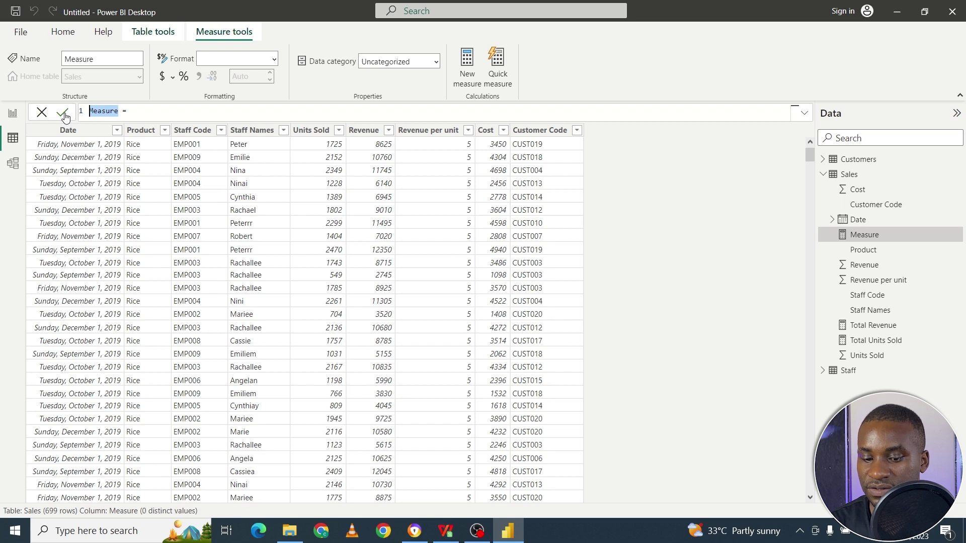
{"action": "type", "text": "P"}
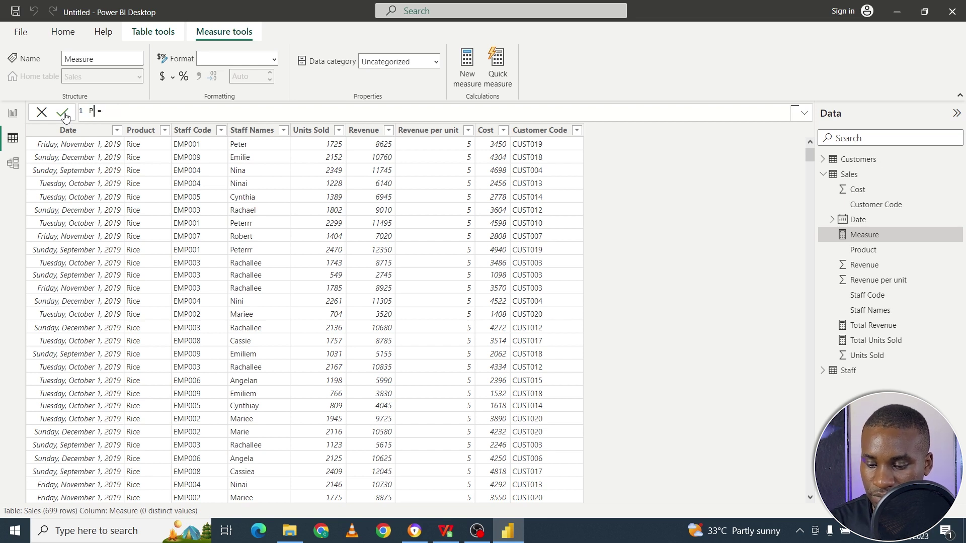
{"action": "type", "text": "rofit"}
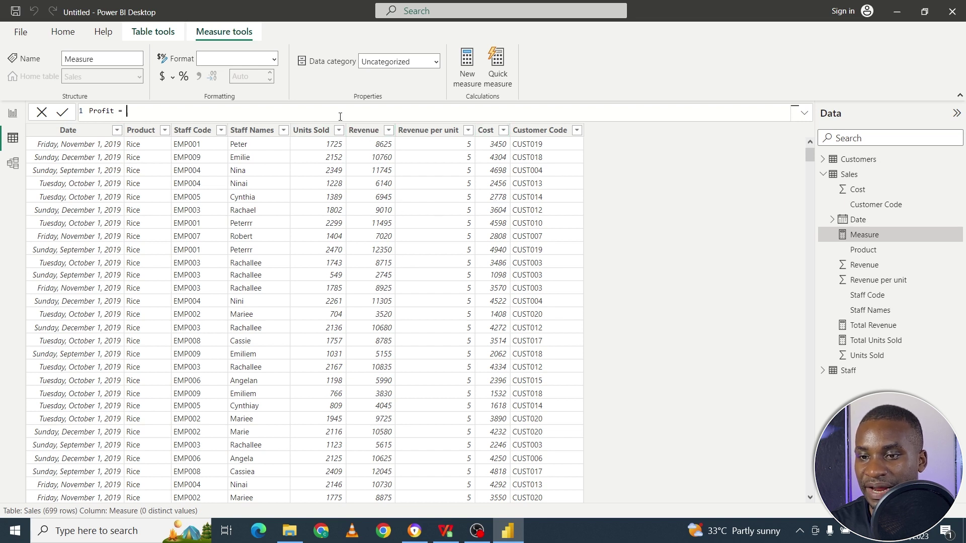
{"action": "type", "text": "sales"}
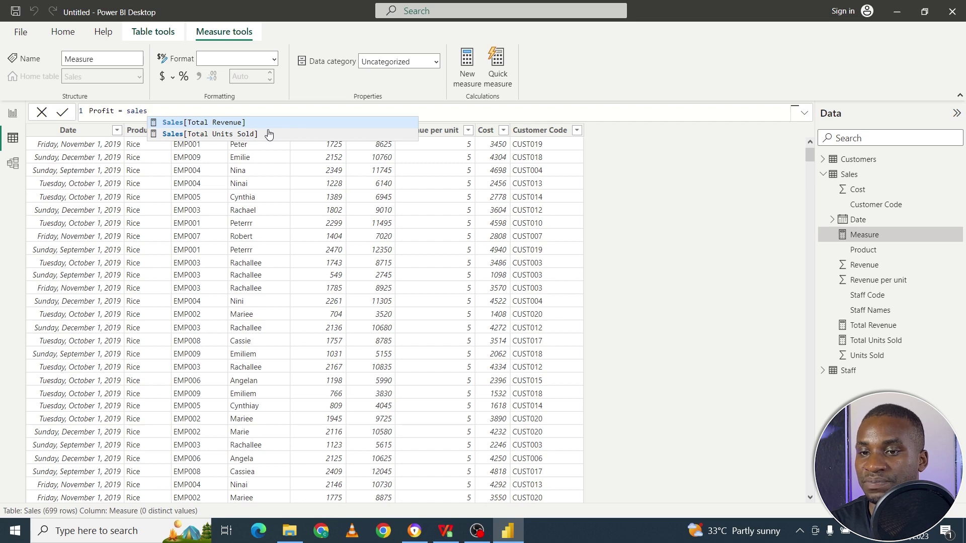
{"action": "key", "text": "BackSpace"}
{"action": "key", "text": "BackSpace"}
{"action": "key", "text": "BackSpace"}
{"action": "key", "text": "BackSpace"}
{"action": "key", "text": "BackSpace"}
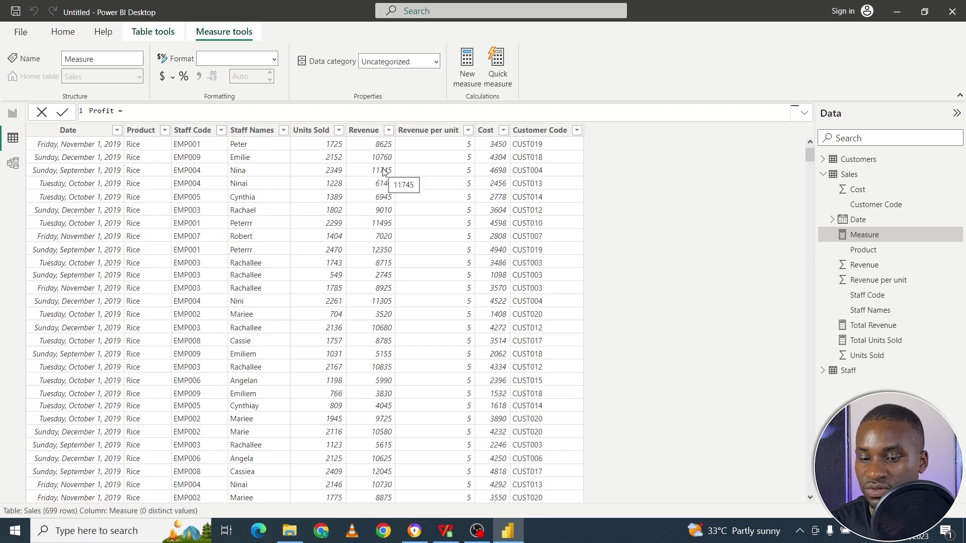
{"action": "type", "text": "sum"}
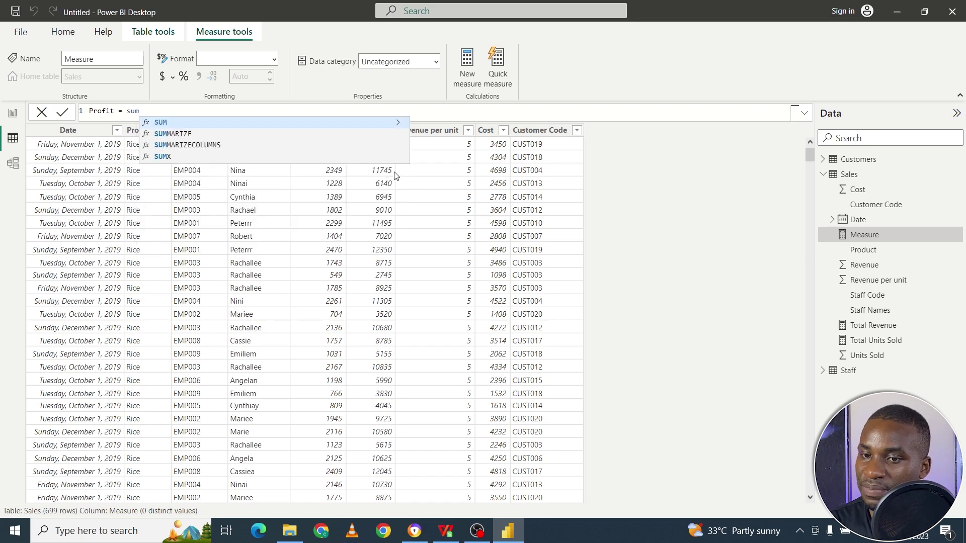
{"action": "left_click", "coordinate": [313, 126]}
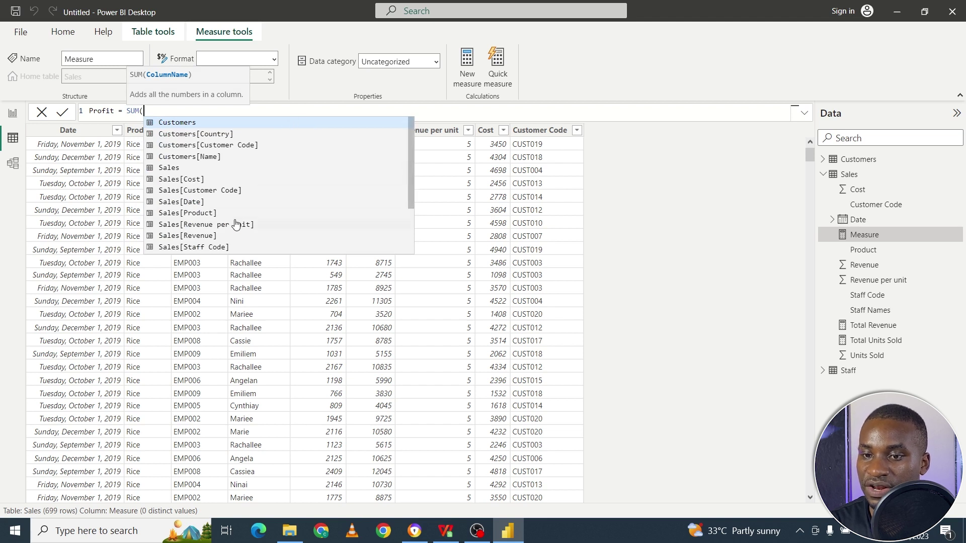
{"action": "left_click", "coordinate": [237, 236]}
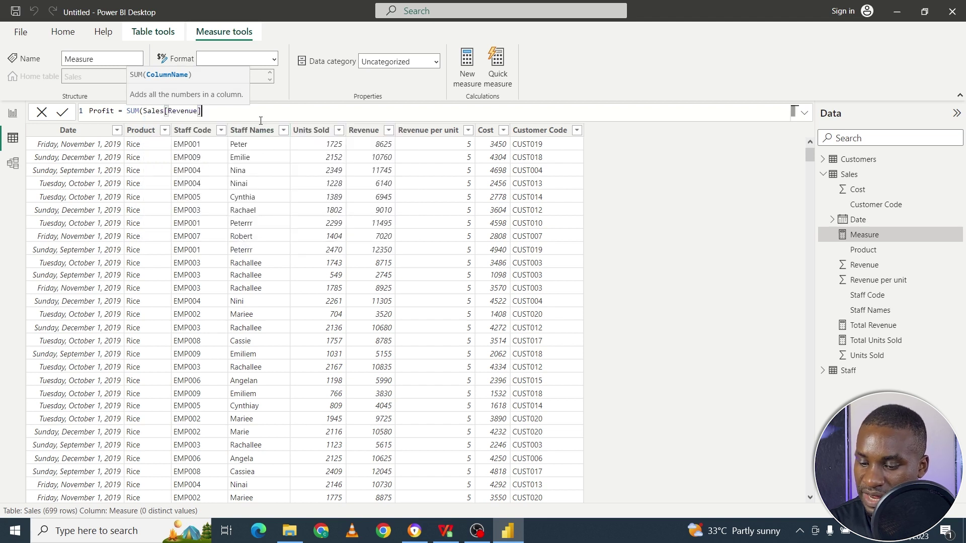
Step: Subtract SUM(Sales[Cost]) from it and commit the Profit measure
{"action": "type", "text": ") - "}
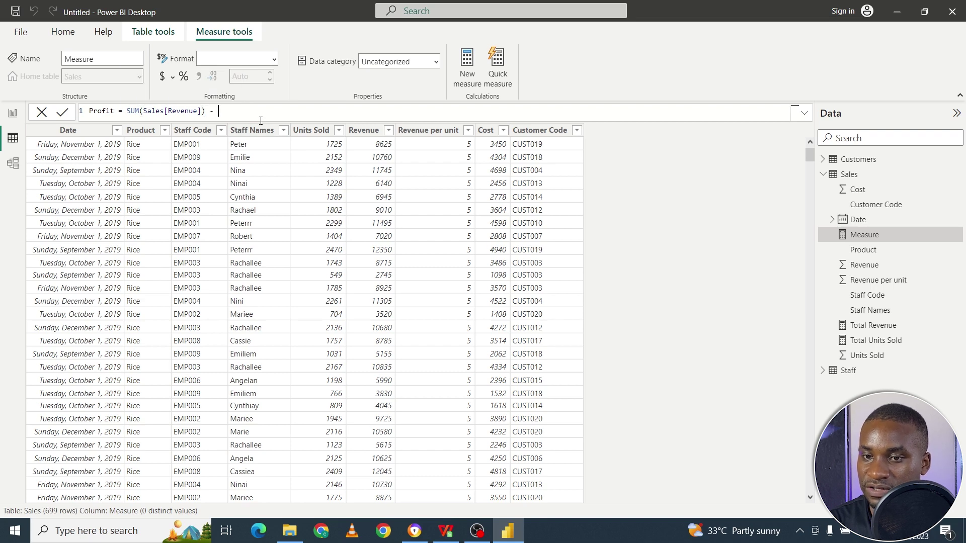
{"action": "type", "text": "sum"}
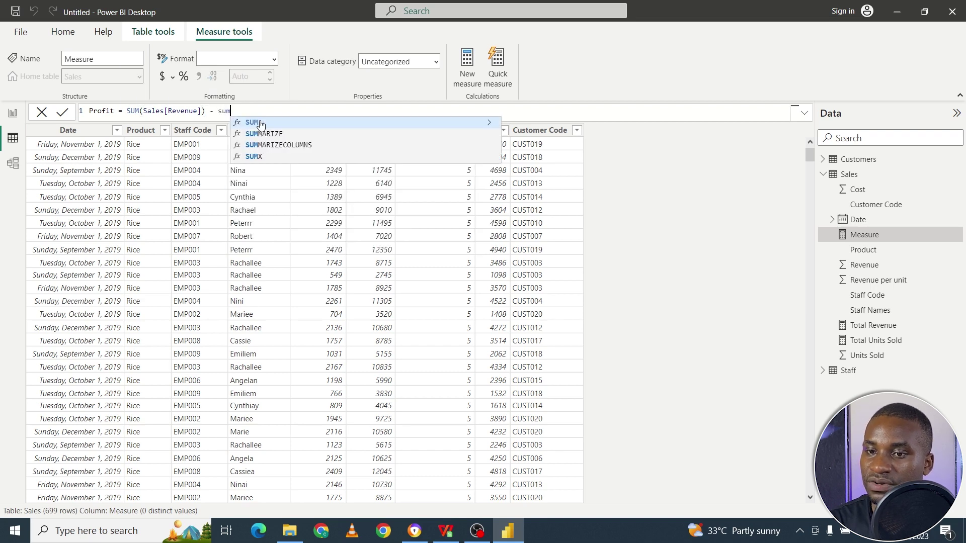
{"action": "left_click", "coordinate": [260, 123]}
{"action": "type", "text": "Customers"}
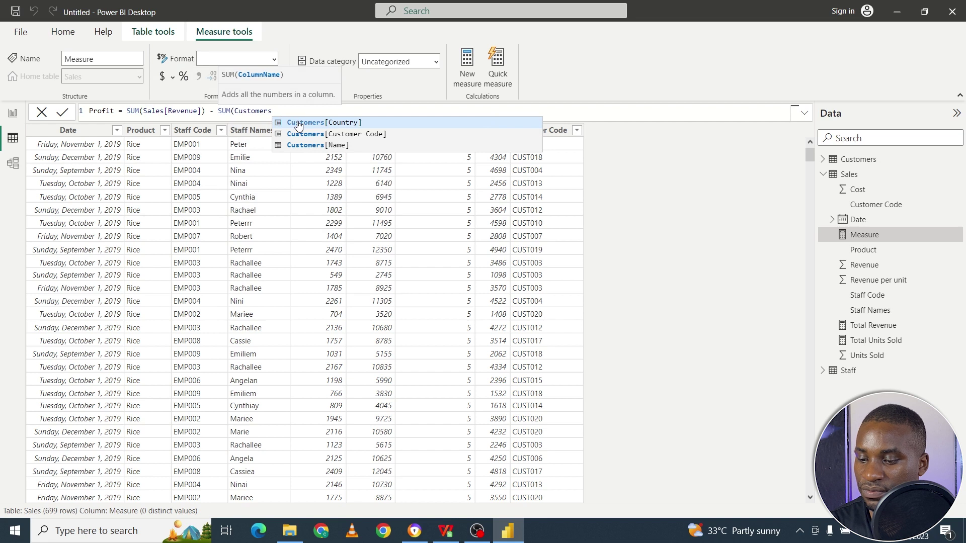
{"action": "key", "text": "BackSpace"}
{"action": "key", "text": "BackSpace"}
{"action": "key", "text": "BackSpace"}
{"action": "key", "text": "BackSpace"}
{"action": "key", "text": "BackSpace"}
{"action": "key", "text": "BackSpace"}
{"action": "key", "text": "BackSpace"}
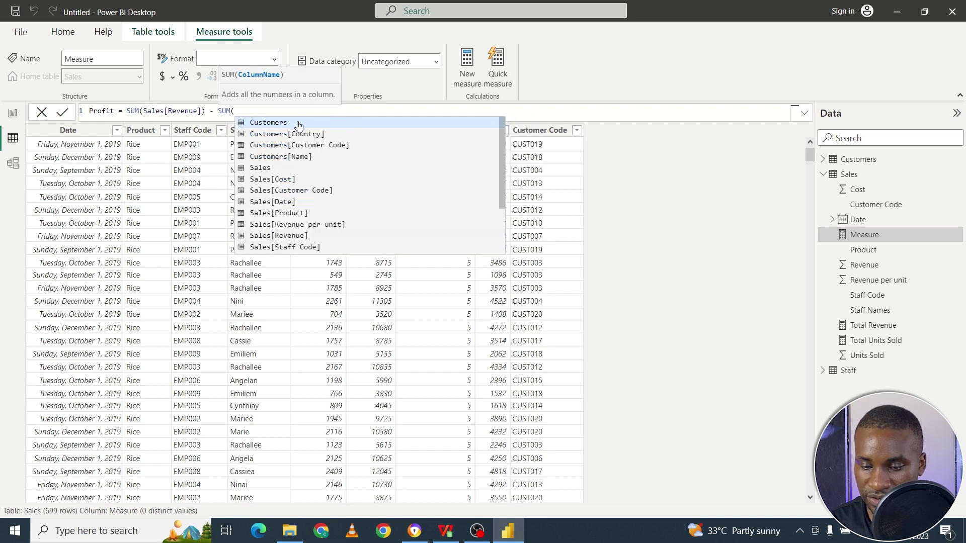
{"action": "type", "text": "sa"}
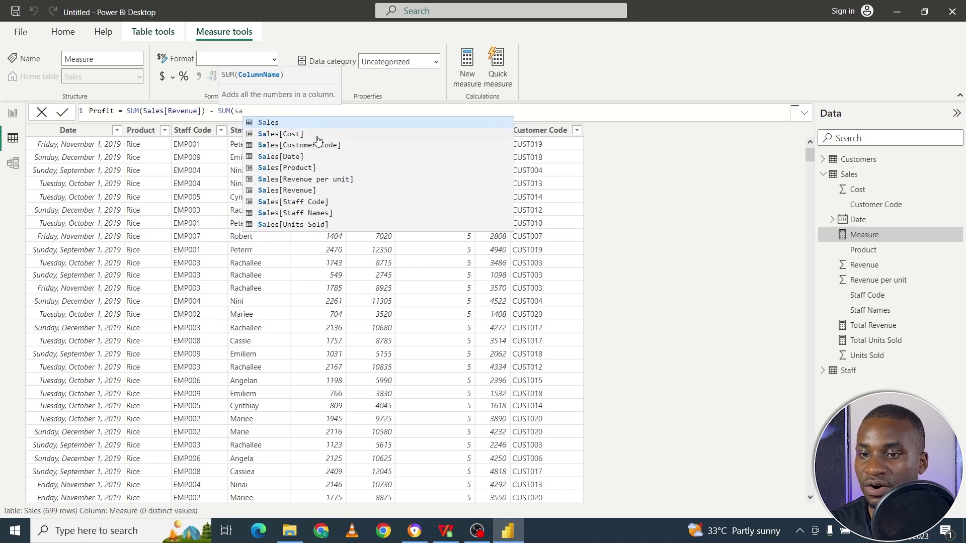
{"action": "left_click", "coordinate": [316, 134]}
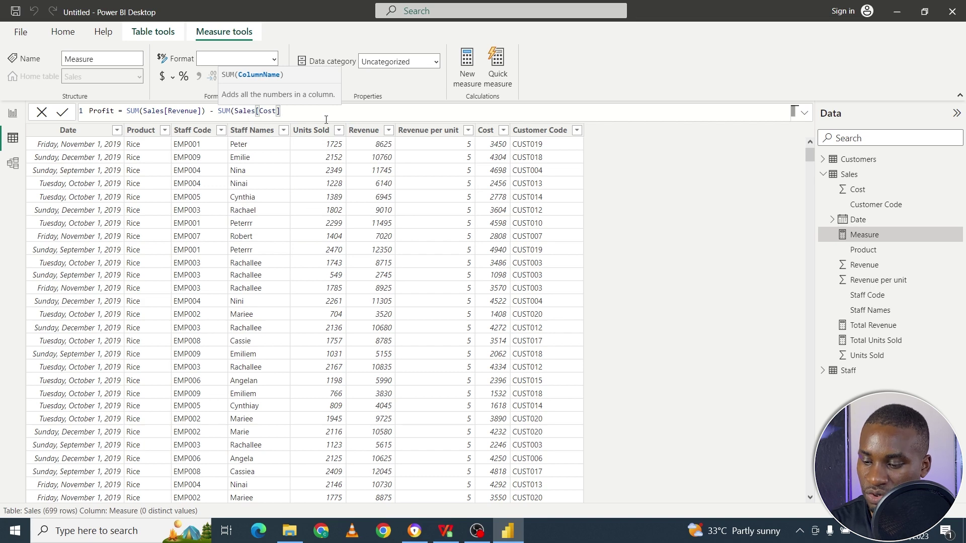
{"action": "type", "text": ")"}
{"action": "key", "text": "Return"}
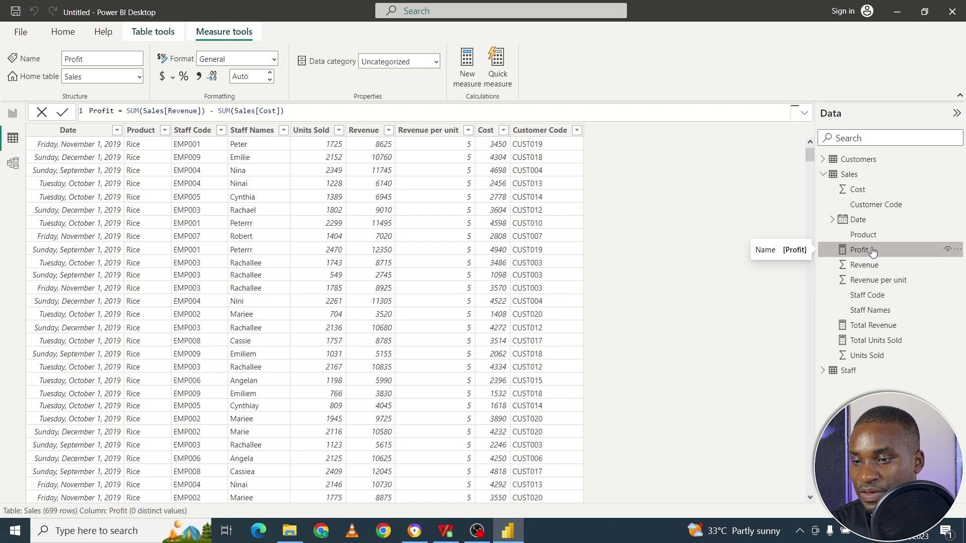
Step: Add Profit to the country table visual and widen it, then return to the Sales data
{"action": "left_click", "coordinate": [7, 118]}
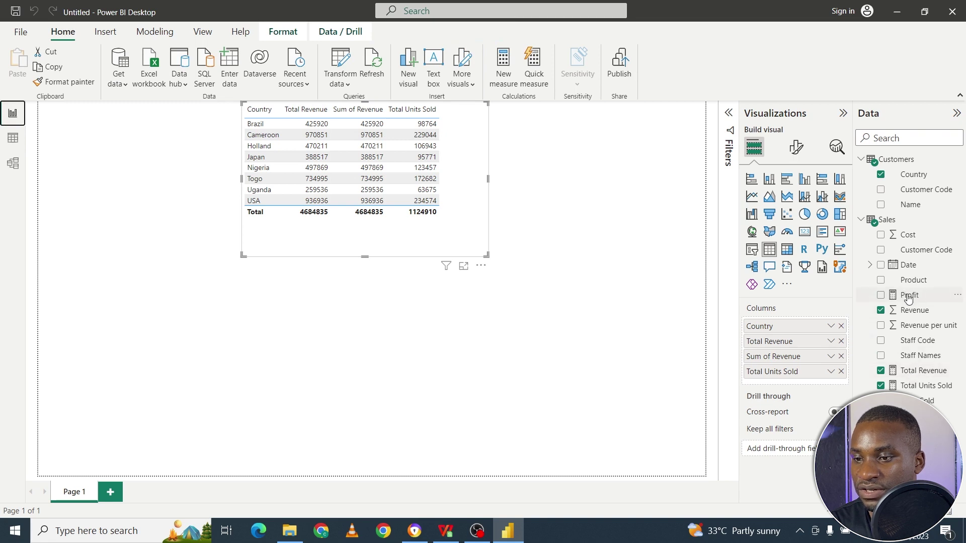
{"action": "left_click_drag", "start_coordinate": [909, 294], "coordinate": [472, 161]}
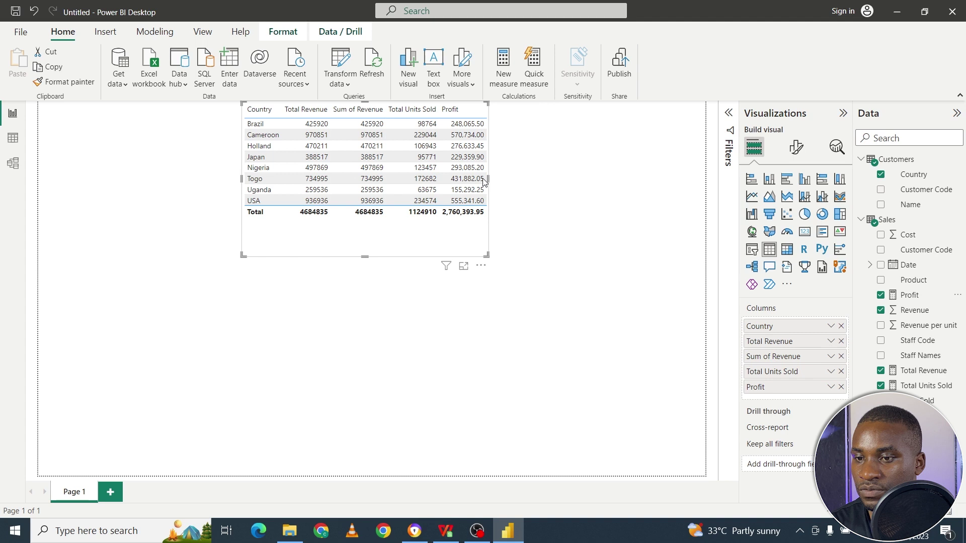
{"action": "left_click_drag", "start_coordinate": [489, 180], "coordinate": [571, 190]}
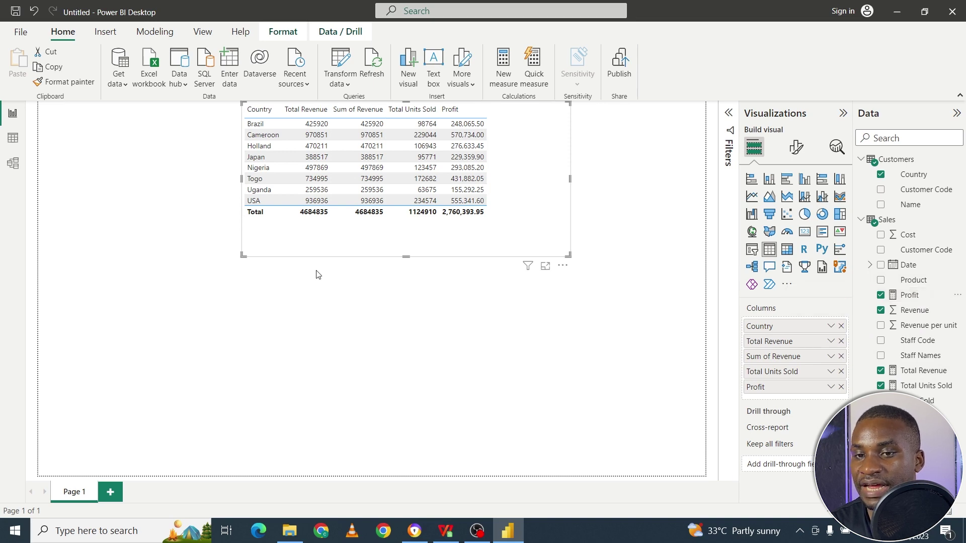
{"action": "left_click", "coordinate": [13, 137]}
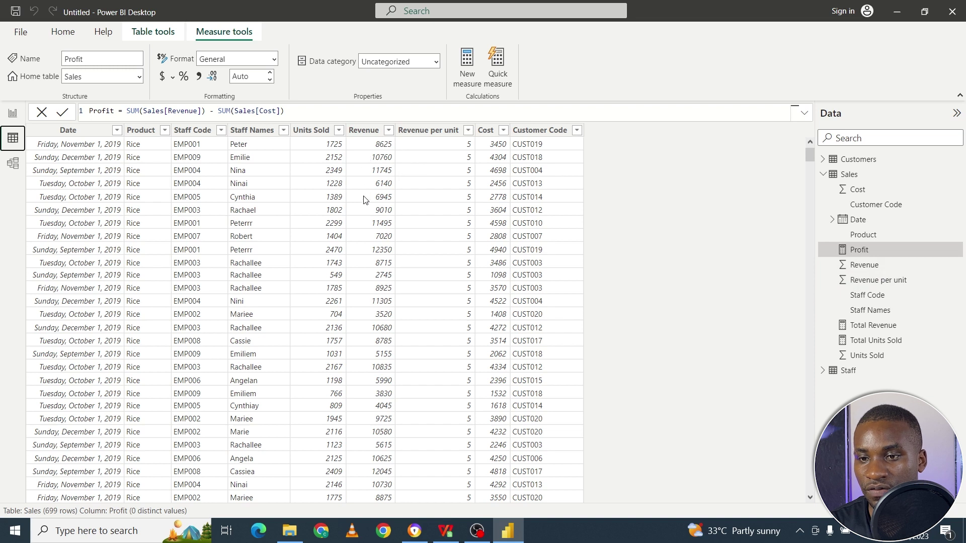
Step: Add a new measure to the Sales table and name it Profit Margin
{"action": "left_click", "coordinate": [307, 112]}
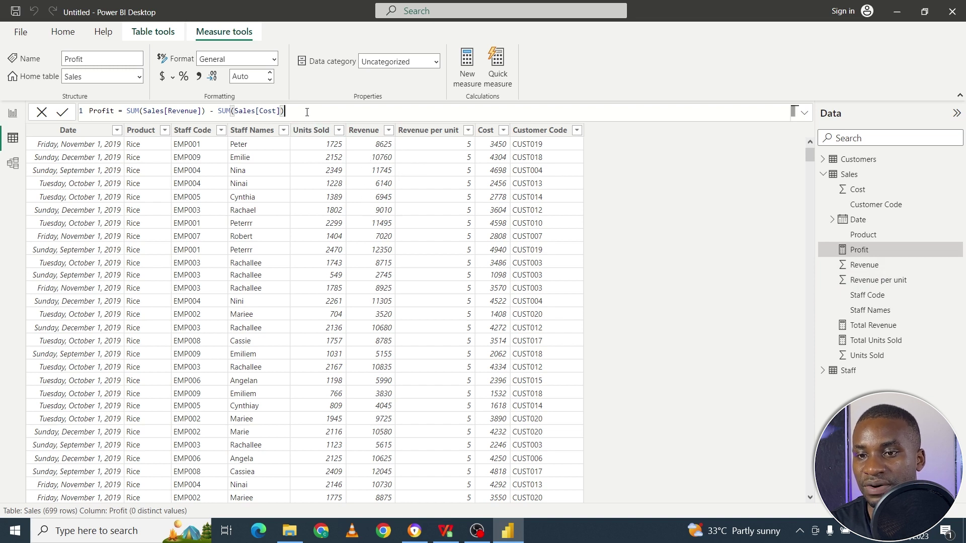
{"action": "left_click", "coordinate": [468, 73]}
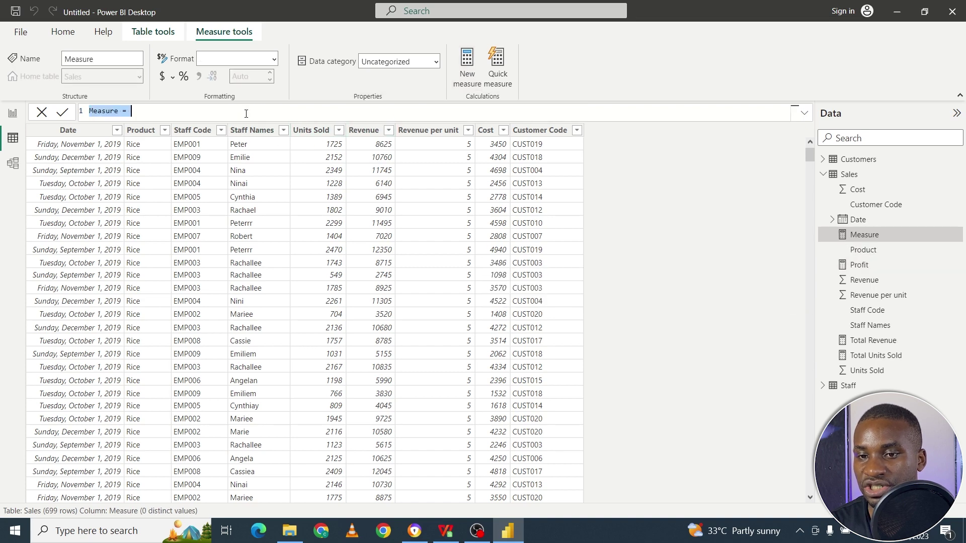
{"action": "left_click", "coordinate": [120, 110]}
{"action": "left_click_drag", "start_coordinate": [120, 111], "coordinate": [54, 117]}
{"action": "type", "text": "p"}
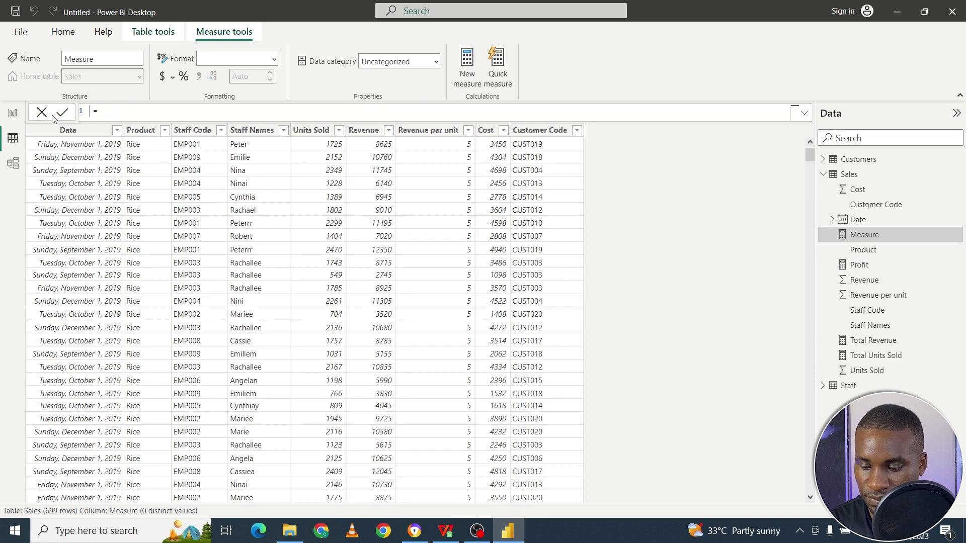
{"action": "type", "text": "rofit "}
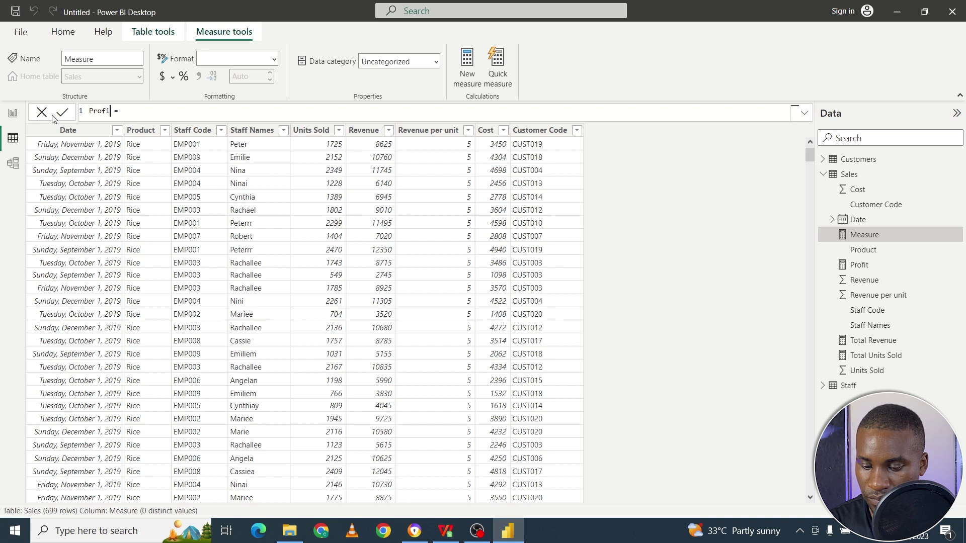
{"action": "type", "text": "Margin"}
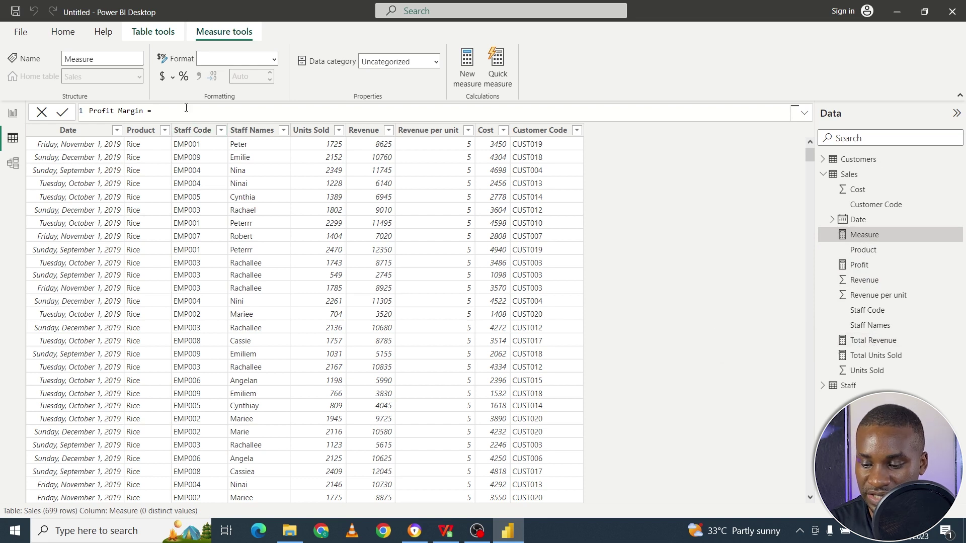
Step: Define it as Sales[Profit]/Sales[Total Revenue], commit, and return to Report view
{"action": "type", "text": "pr"}
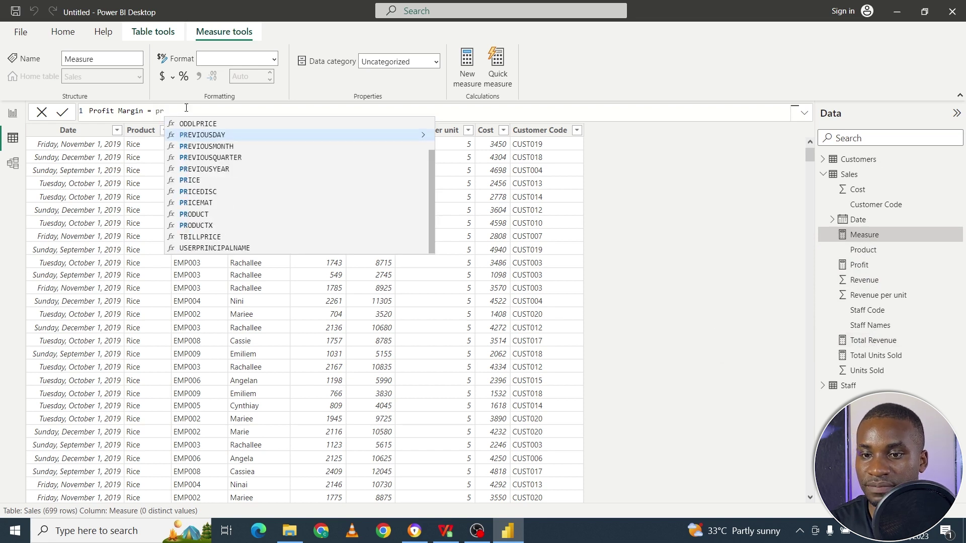
{"action": "key", "text": "BackSpace"}
{"action": "key", "text": "BackSpace"}
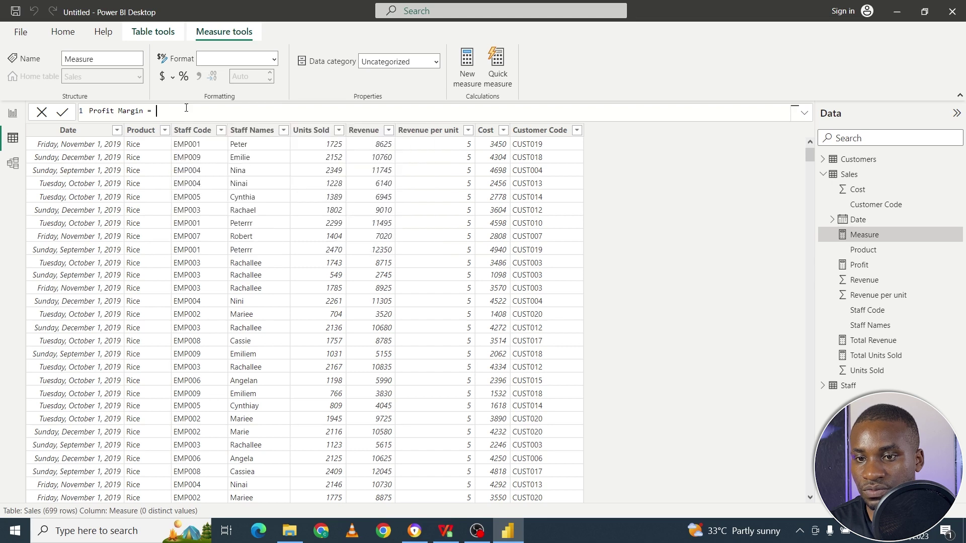
{"action": "type", "text": "sa"}
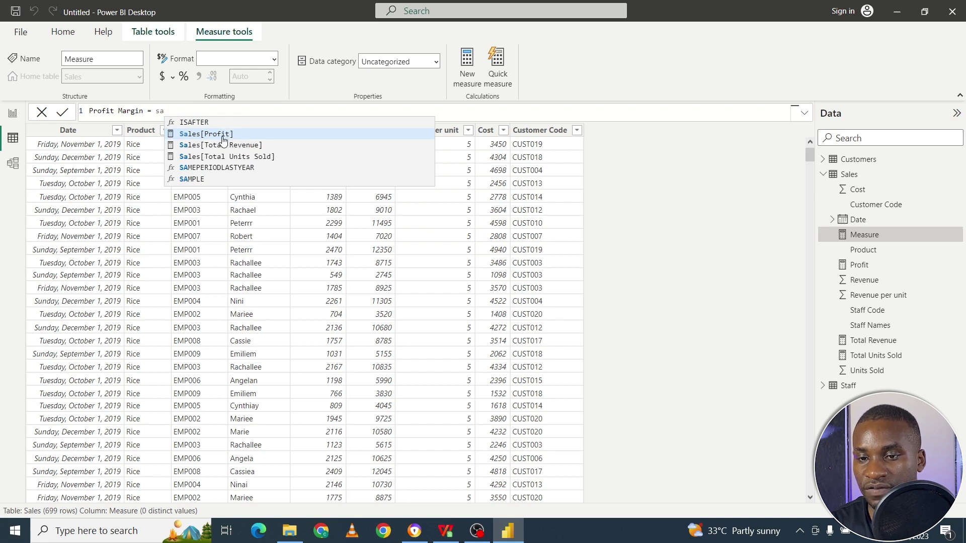
{"action": "left_click", "coordinate": [224, 135]}
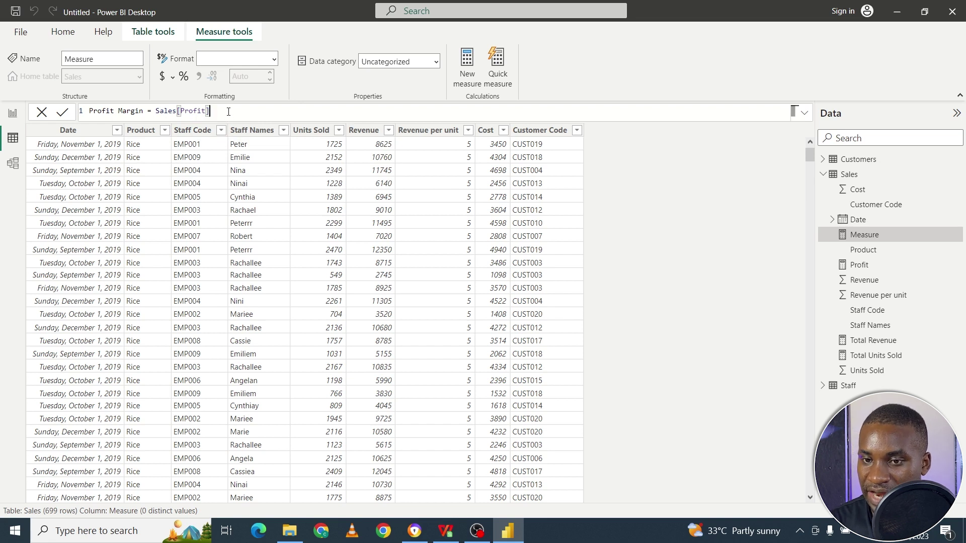
{"action": "type", "text": "/sa"}
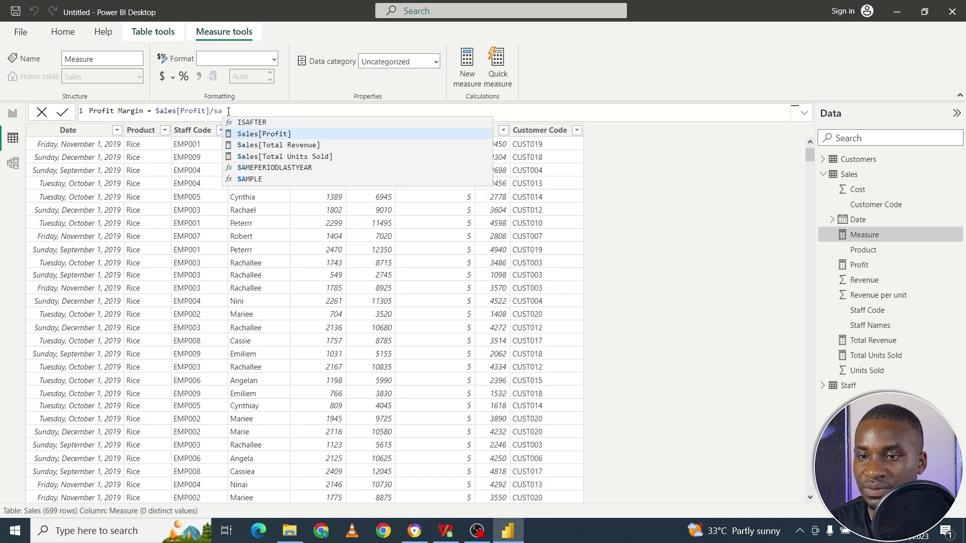
{"action": "left_click", "coordinate": [293, 146]}
{"action": "key", "text": "Return"}
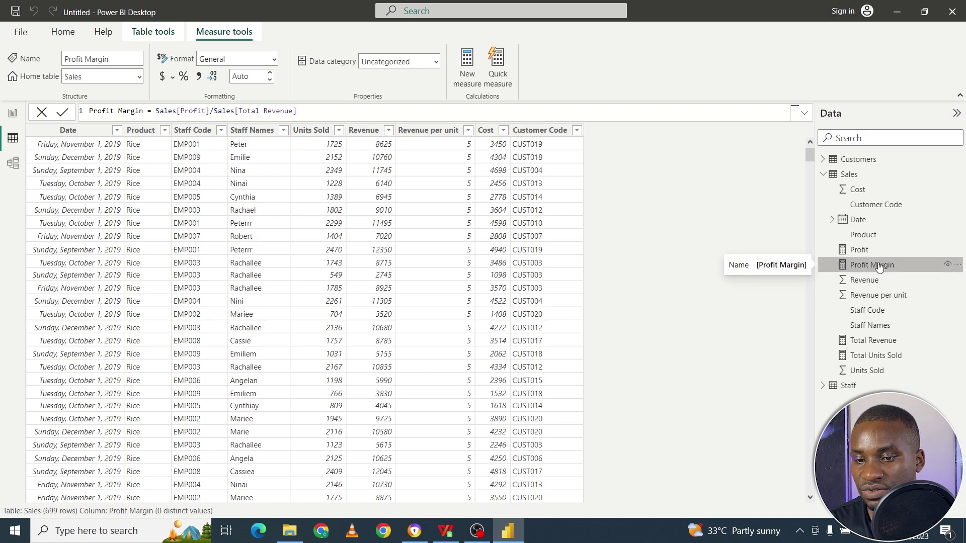
{"action": "left_click", "coordinate": [13, 113]}
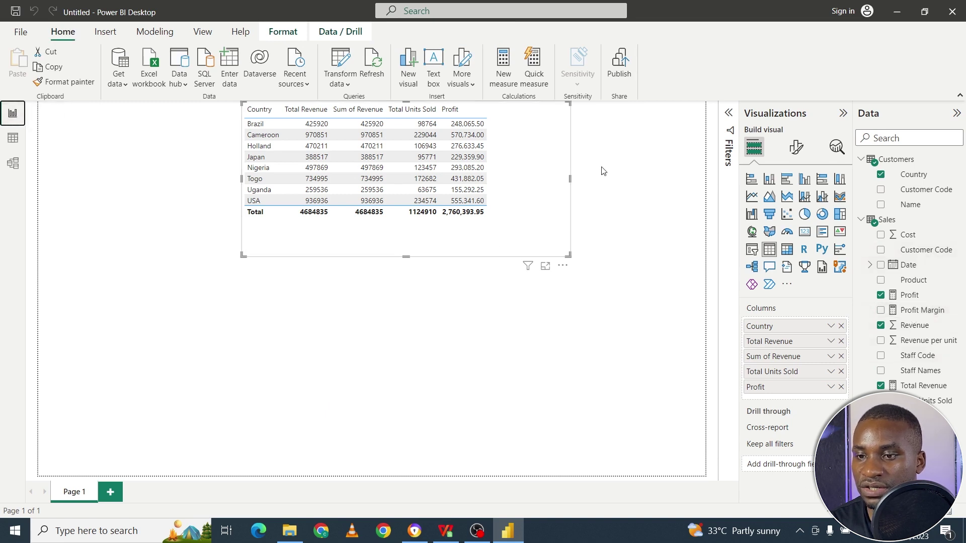
{"action": "left_click_drag", "start_coordinate": [915, 310], "coordinate": [521, 140]}
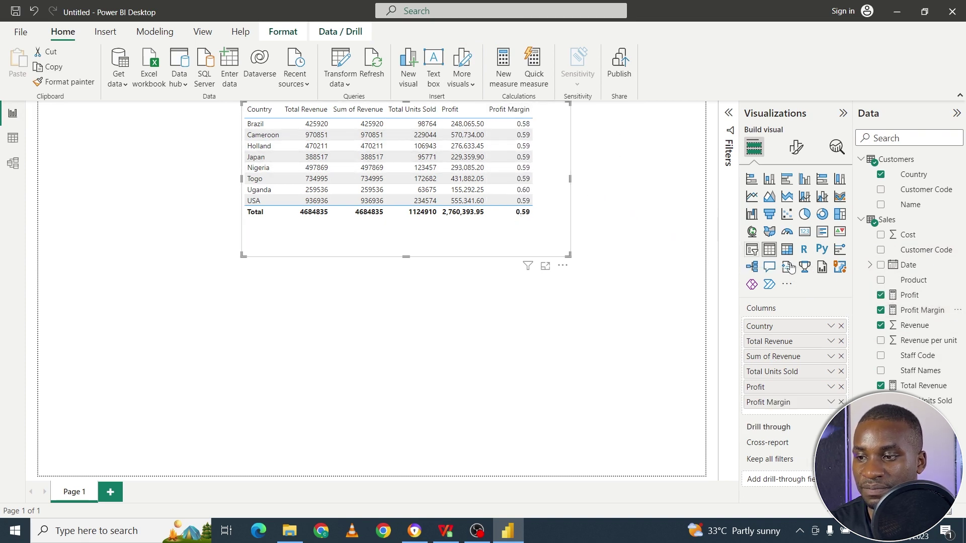
{"action": "left_click", "coordinate": [957, 310]}
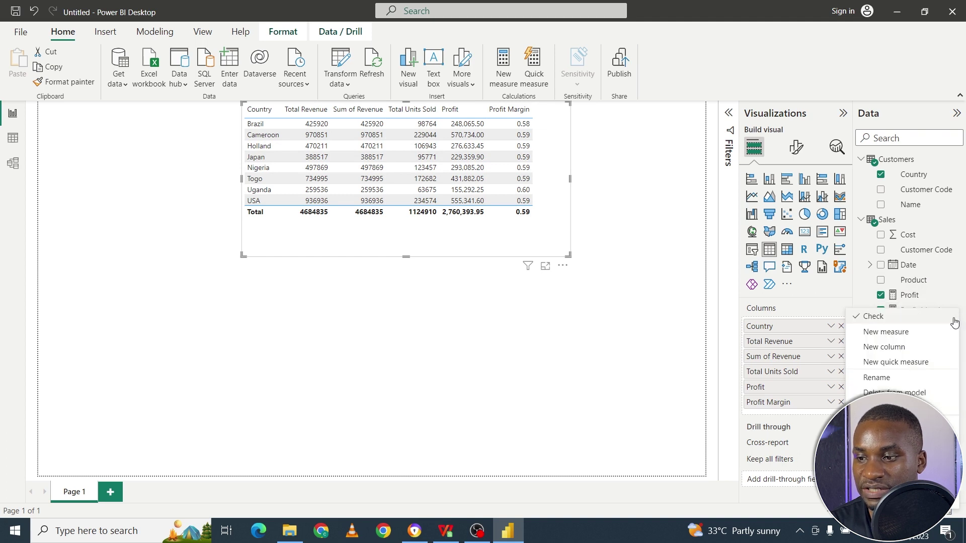
{"action": "left_click", "coordinate": [521, 159]}
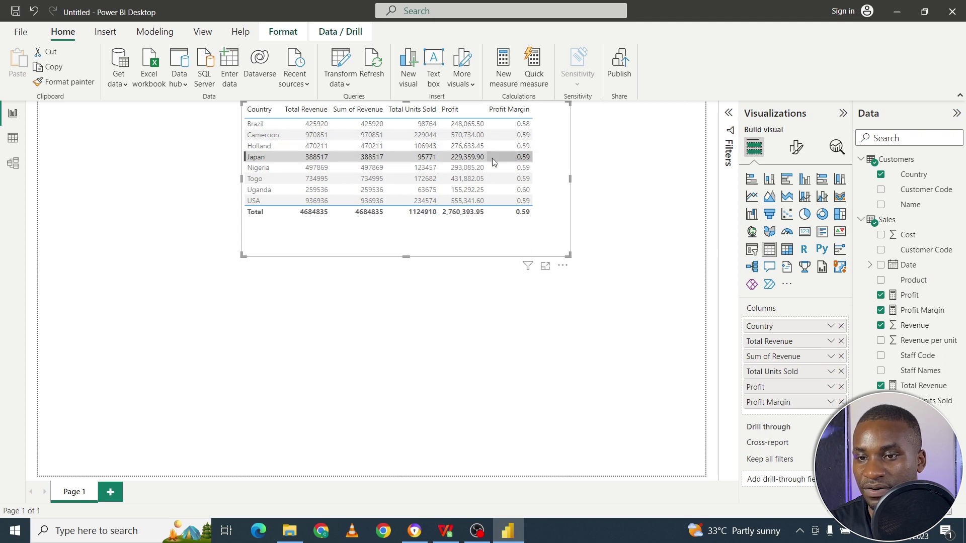
{"action": "left_click", "coordinate": [283, 31]}
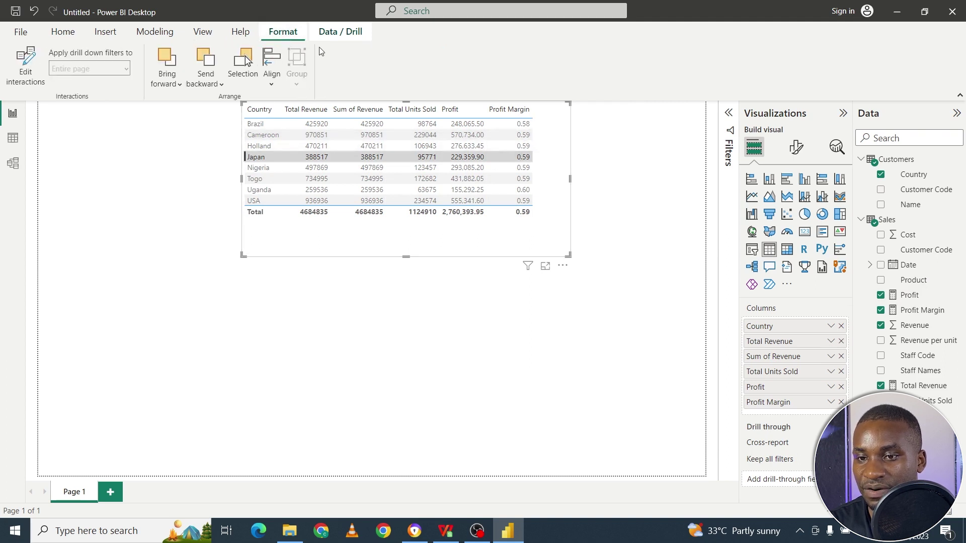
{"action": "left_click", "coordinate": [588, 200]}
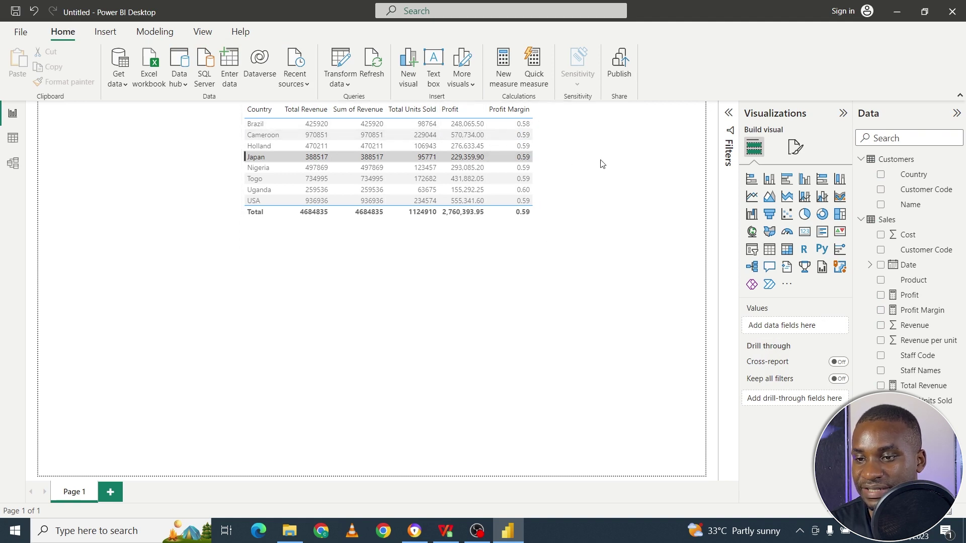
Step: In Data view, review the Profit Margin formula's Sales[Profit] and Sales[Total Revenue] parts
{"action": "left_click", "coordinate": [19, 144]}
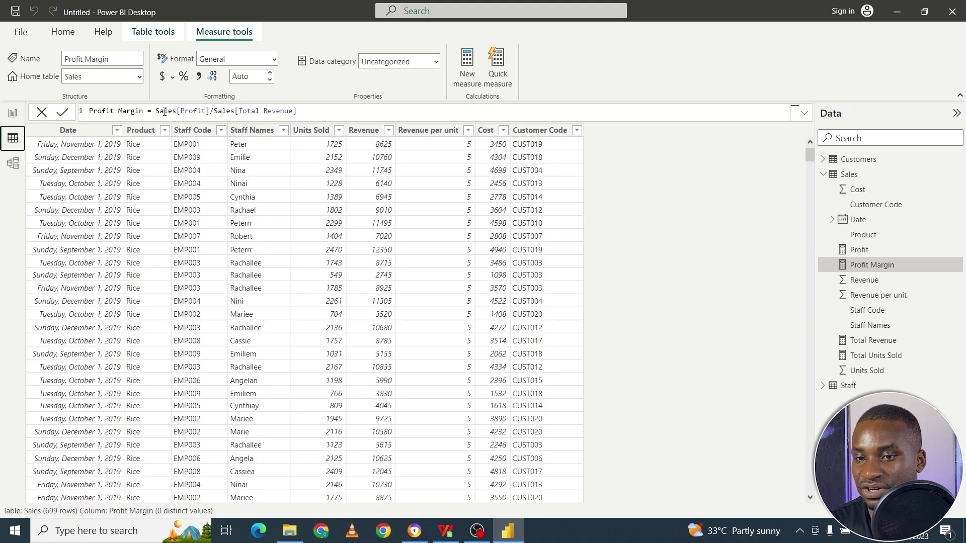
{"action": "left_click_drag", "start_coordinate": [155, 111], "coordinate": [211, 111]}
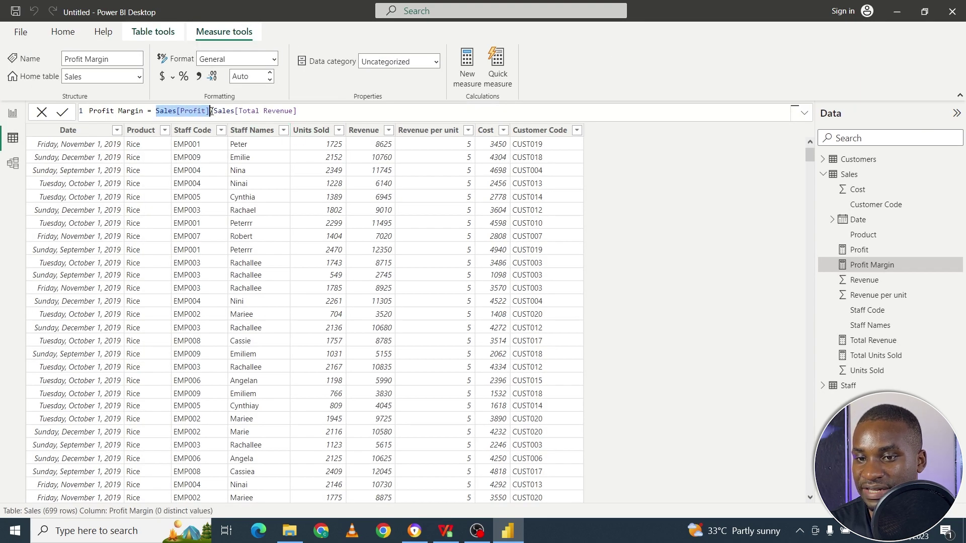
{"action": "left_click", "coordinate": [210, 112]}
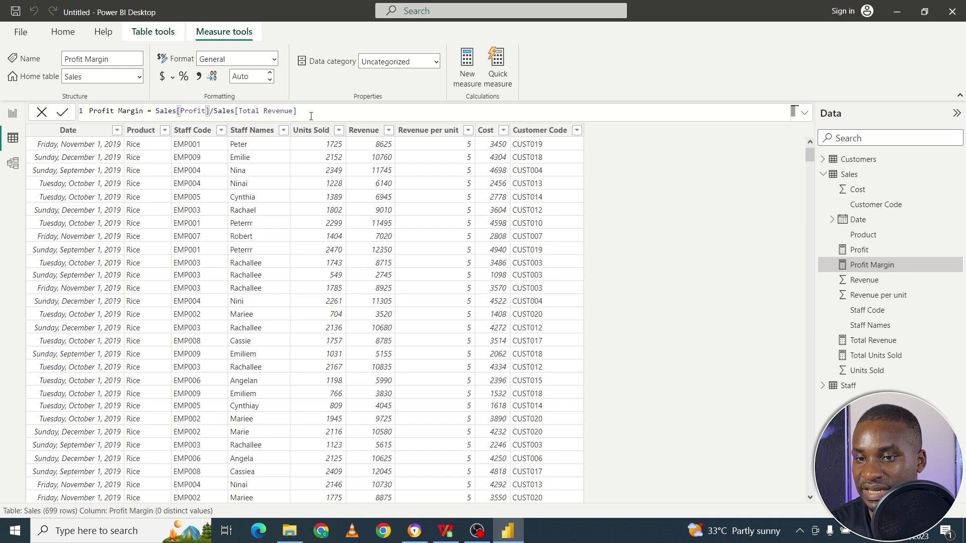
{"action": "left_click_drag", "start_coordinate": [308, 111], "coordinate": [226, 111]}
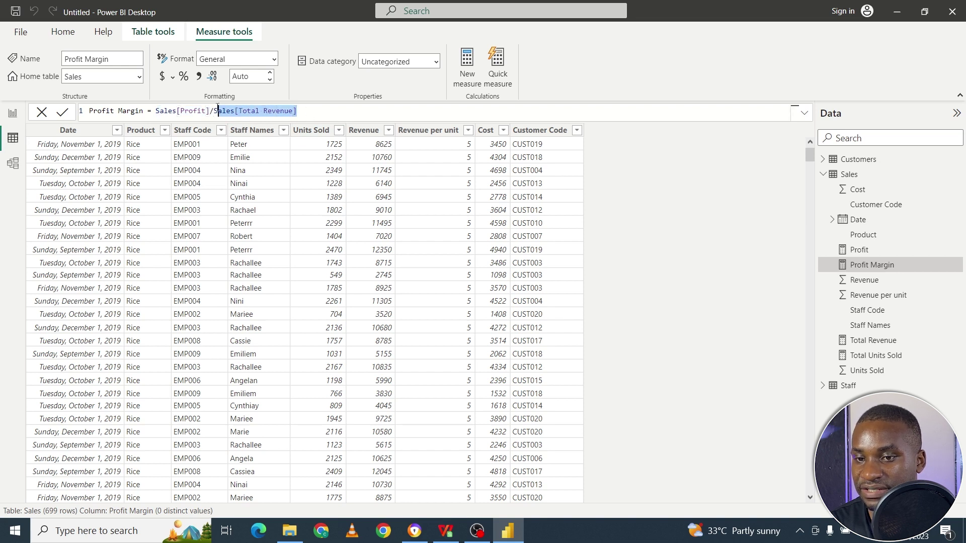
{"action": "left_click", "coordinate": [298, 112]}
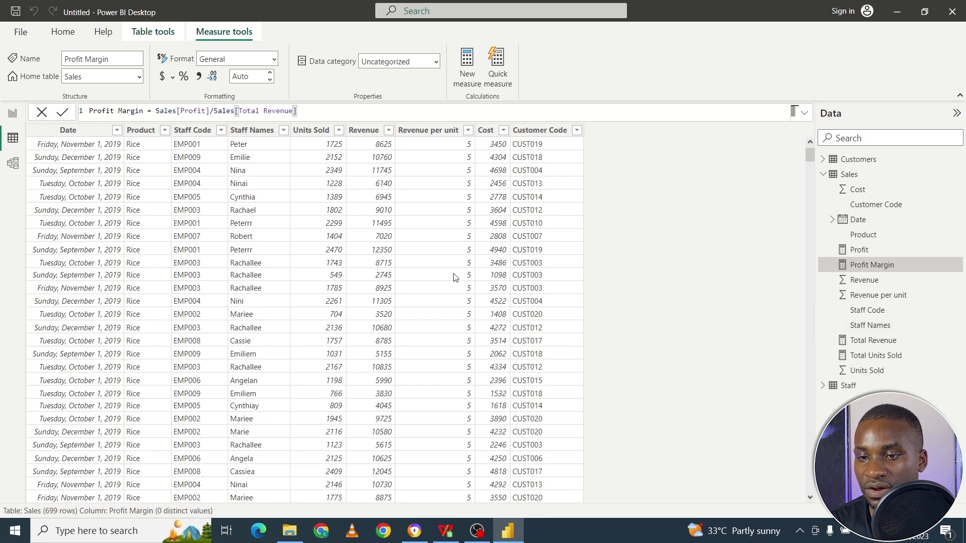
{"action": "left_click_drag", "start_coordinate": [143, 111], "coordinate": [89, 110]}
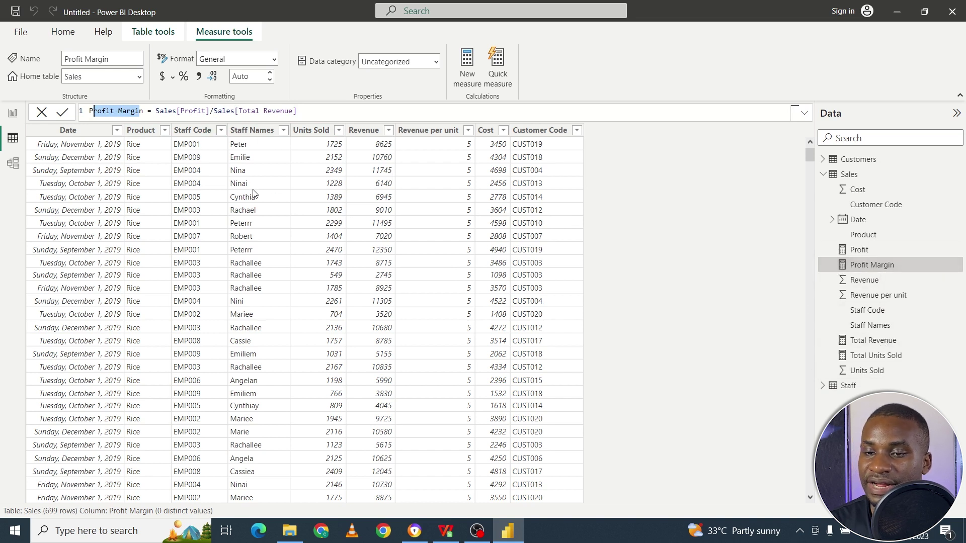
{"action": "key", "text": "shift+Right"}
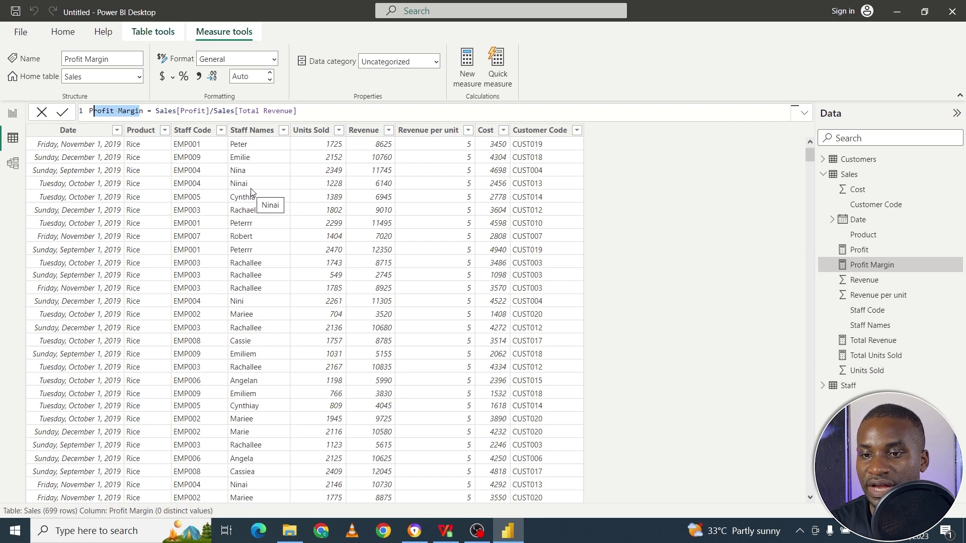
{"action": "key", "text": "shift+Left"}
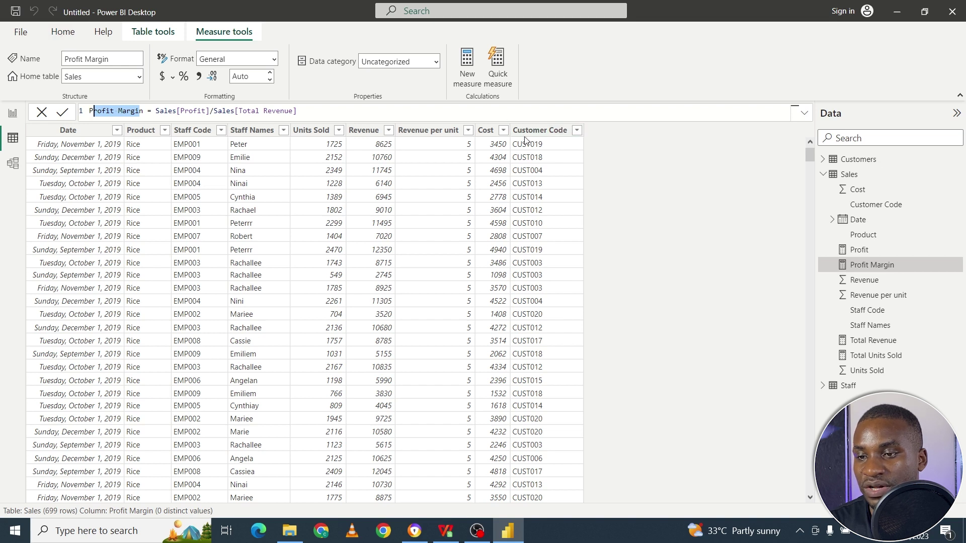
{"action": "left_click", "coordinate": [505, 86]}
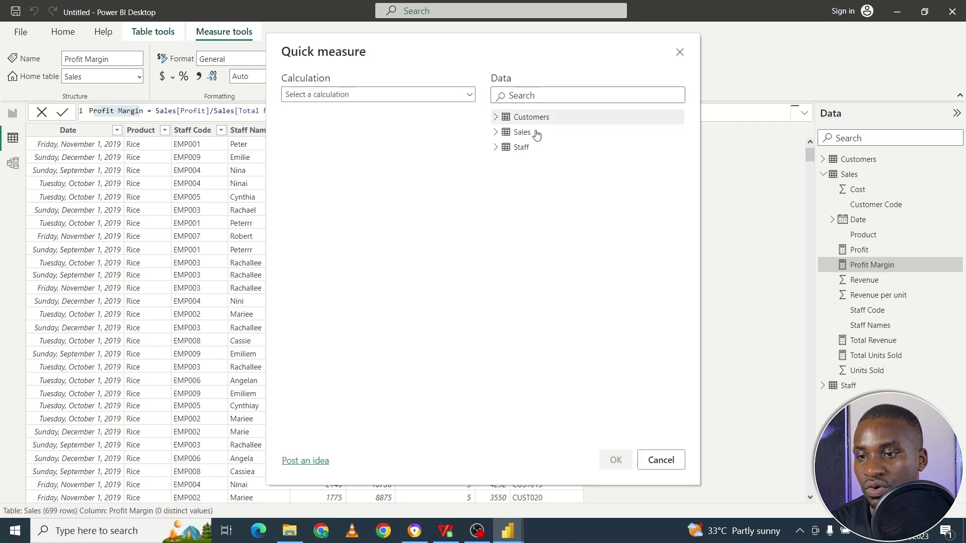
Step: Pick Division as the quick-measure calculation, with the Sales fields expanded
{"action": "left_click", "coordinate": [496, 134]}
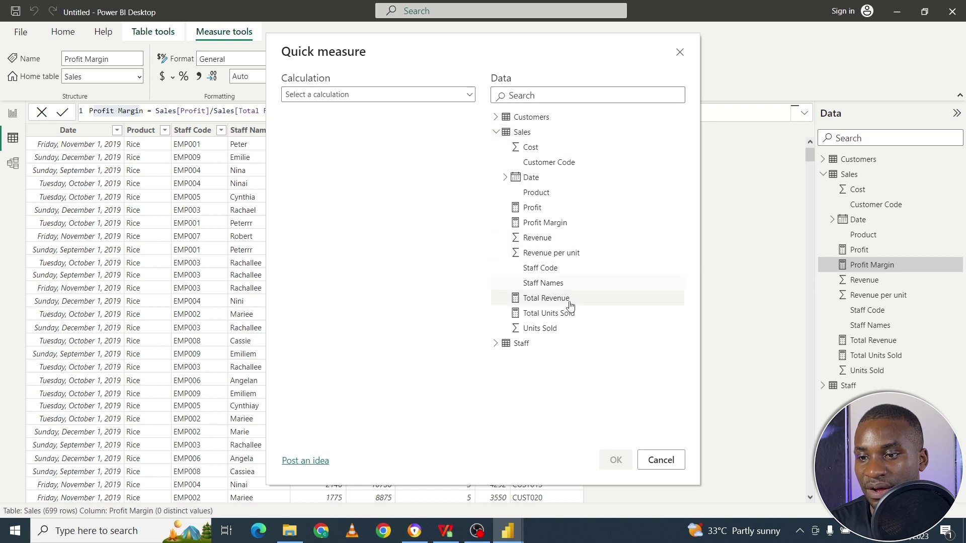
{"action": "left_click", "coordinate": [544, 212]}
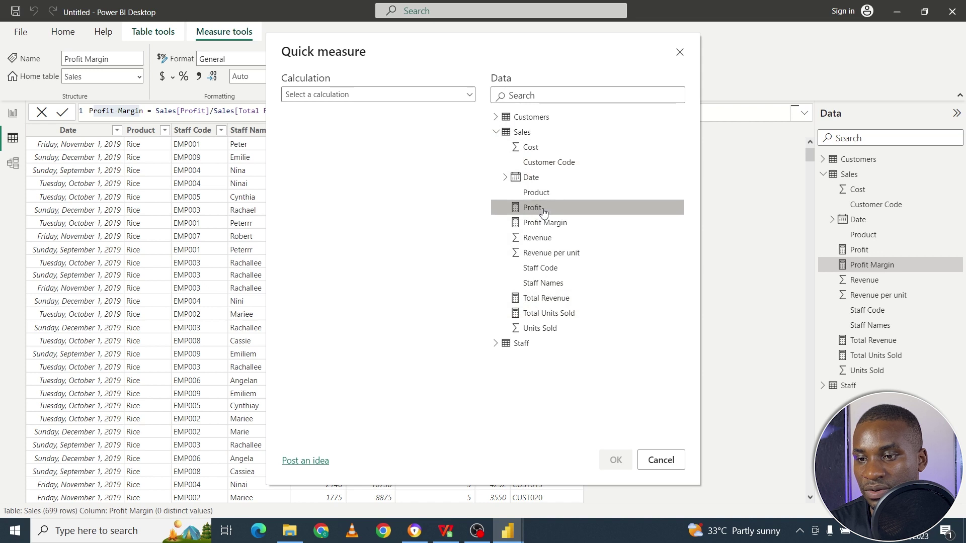
{"action": "left_click", "coordinate": [470, 98]}
{"action": "scroll", "coordinate": [448, 205], "scroll_direction": "down", "scroll_amount": 5}
{"action": "scroll", "coordinate": [446, 208], "scroll_direction": "down", "scroll_amount": 5}
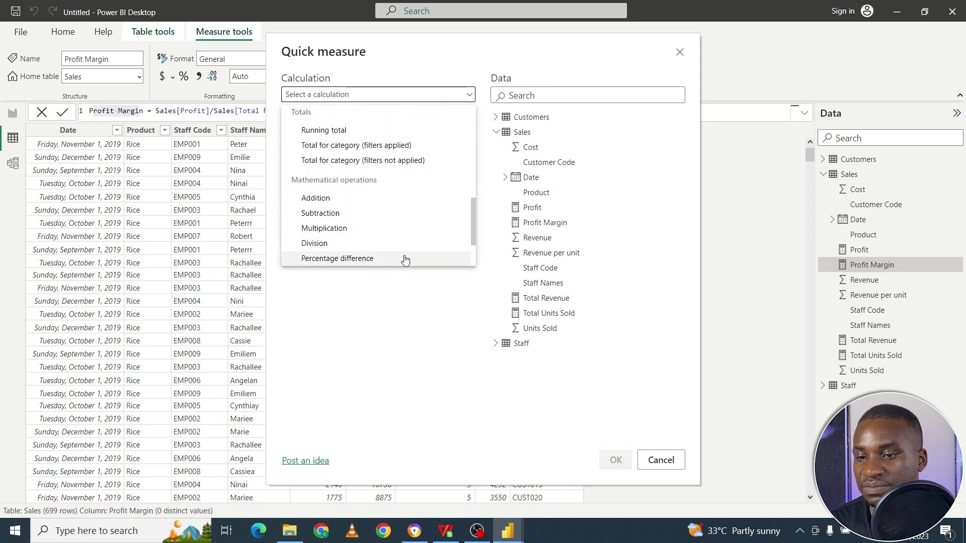
{"action": "scroll", "coordinate": [370, 233], "scroll_direction": "down", "scroll_amount": 3}
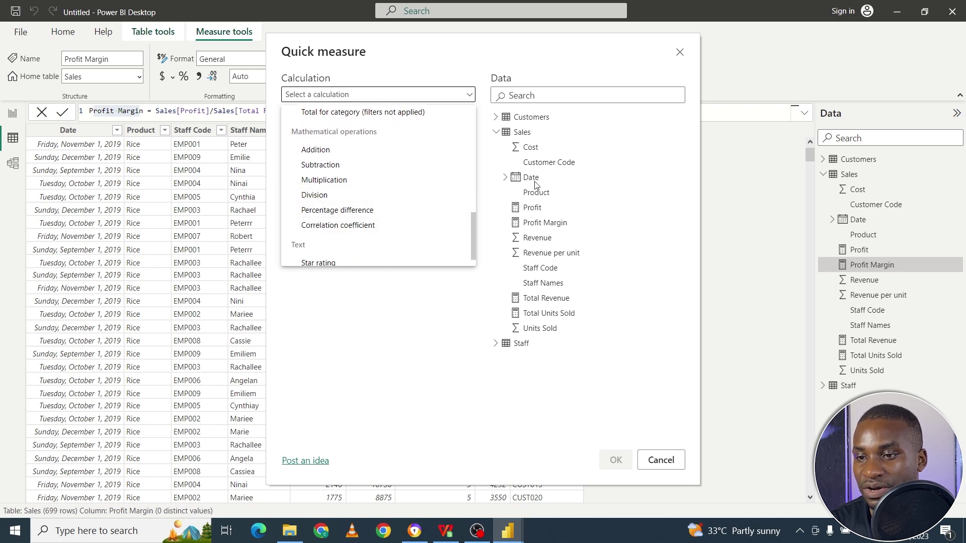
{"action": "scroll", "coordinate": [427, 215], "scroll_direction": "up", "scroll_amount": 2}
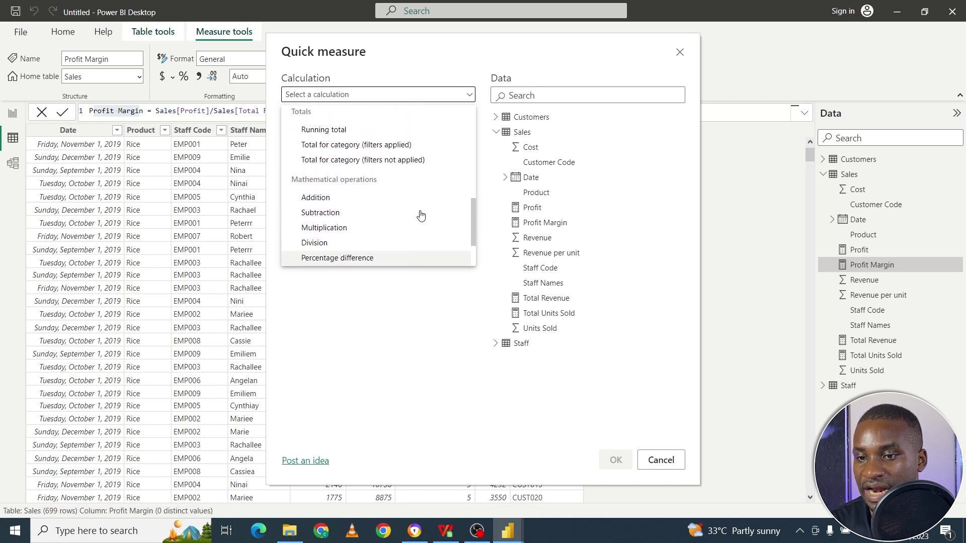
{"action": "left_click", "coordinate": [401, 244]}
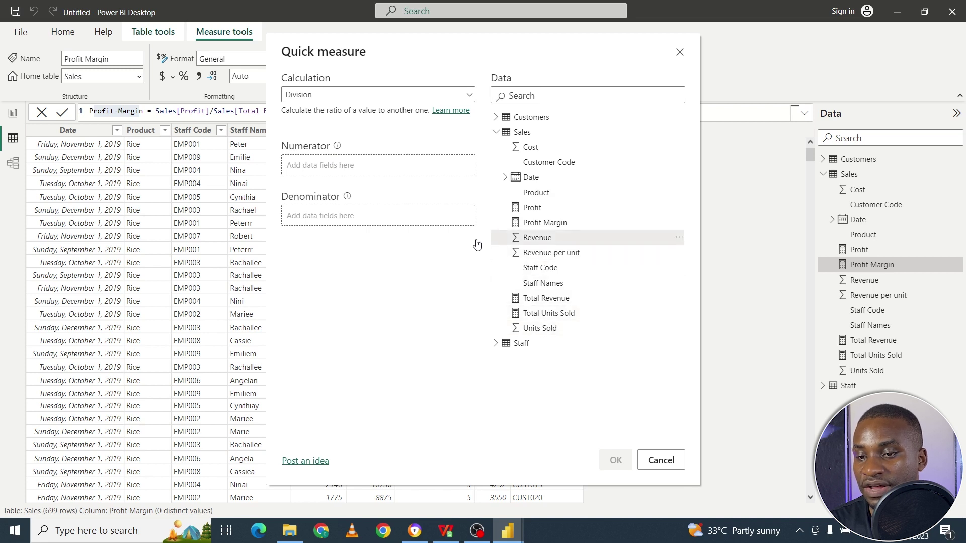
Step: Set Profit as numerator and Revenue as denominator, then create the quick measure
{"action": "left_click_drag", "start_coordinate": [532, 207], "coordinate": [345, 169]}
{"action": "left_click_drag", "start_coordinate": [553, 240], "coordinate": [366, 222]}
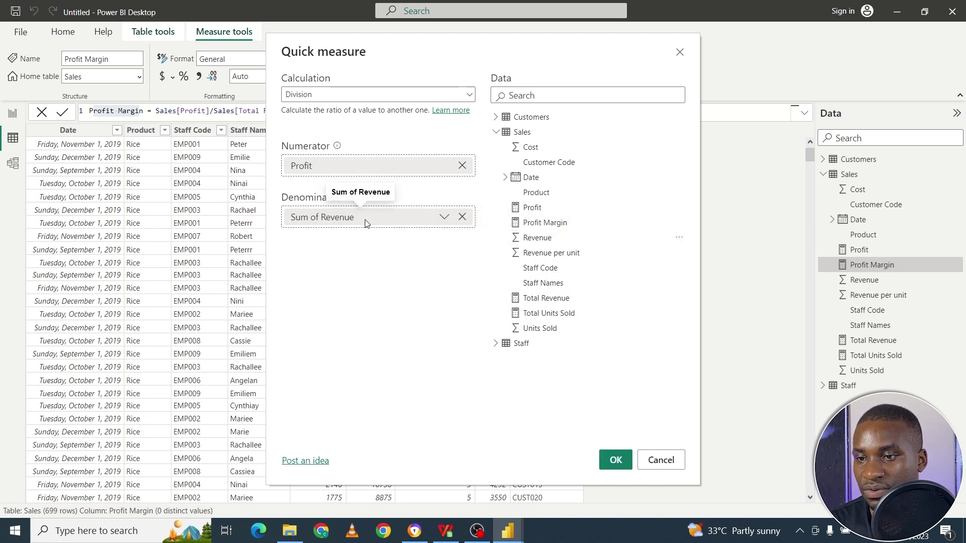
{"action": "left_click", "coordinate": [614, 460]}
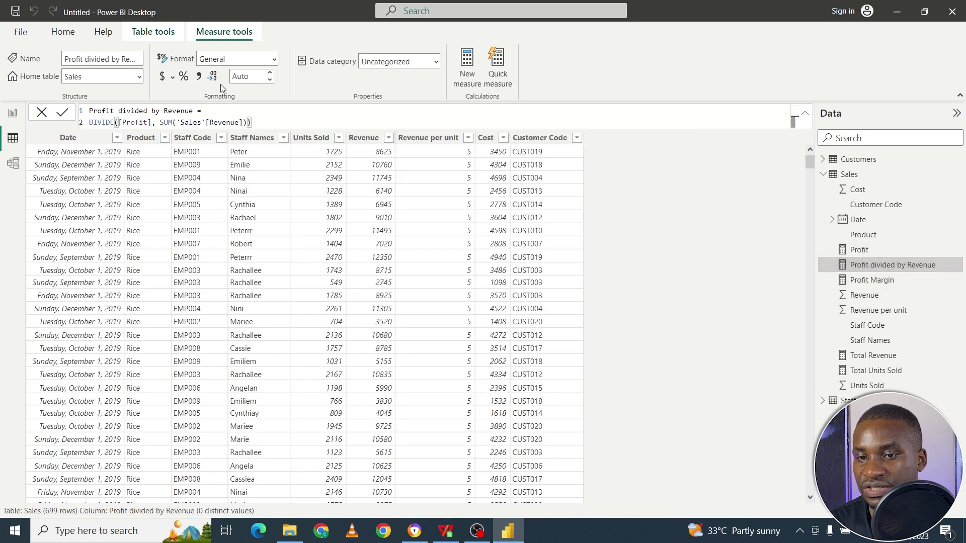
Step: Rename the 'Profit divided by Revenue' quick measure to 'Profit Margin 2' in the formula bar
{"action": "left_click", "coordinate": [152, 122]}
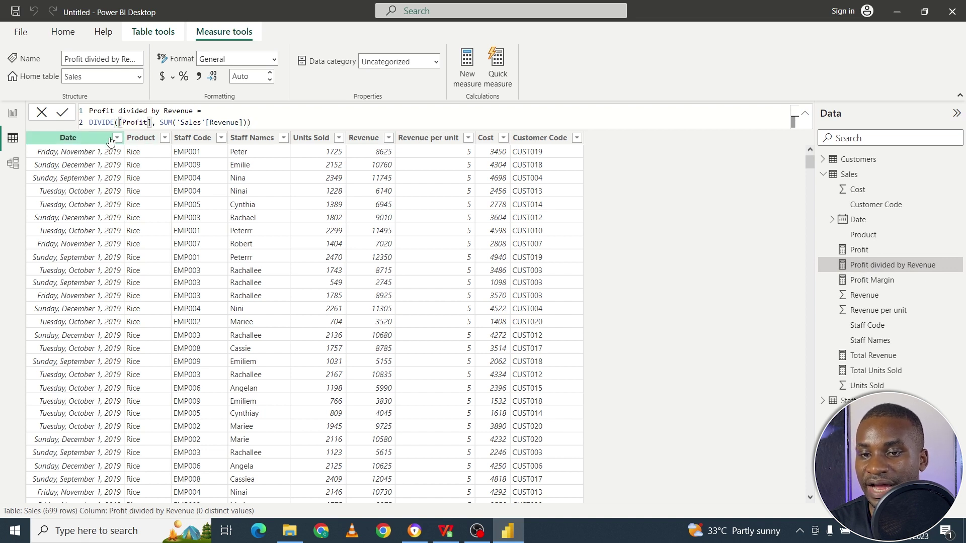
{"action": "left_click_drag", "start_coordinate": [91, 122], "coordinate": [119, 123]}
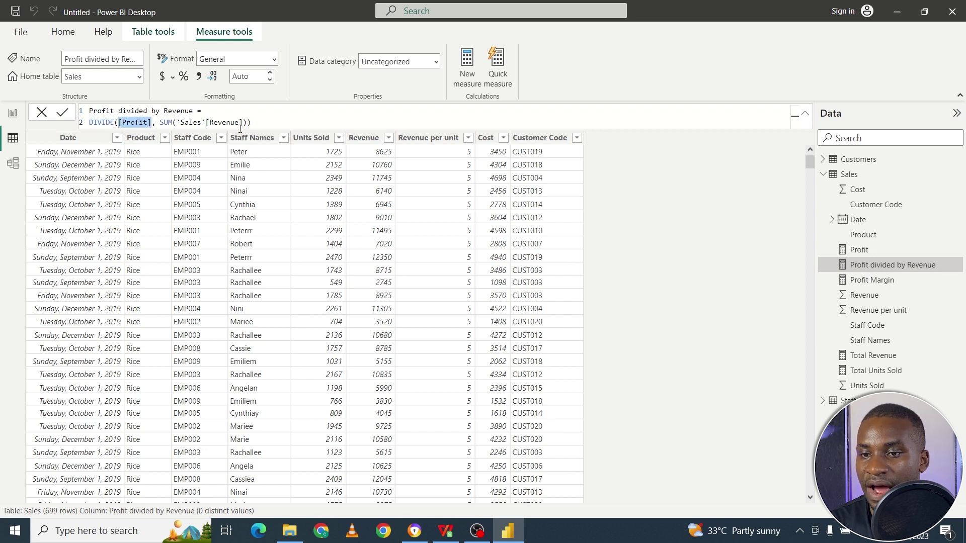
{"action": "left_click_drag", "start_coordinate": [248, 122], "coordinate": [114, 110]}
{"action": "left_click", "coordinate": [190, 112]}
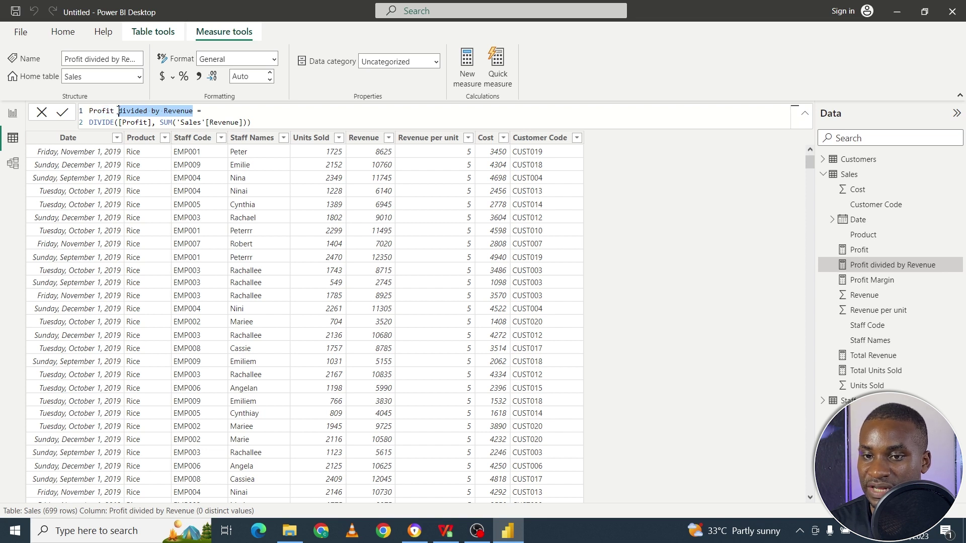
{"action": "key", "text": "BackSpace"}
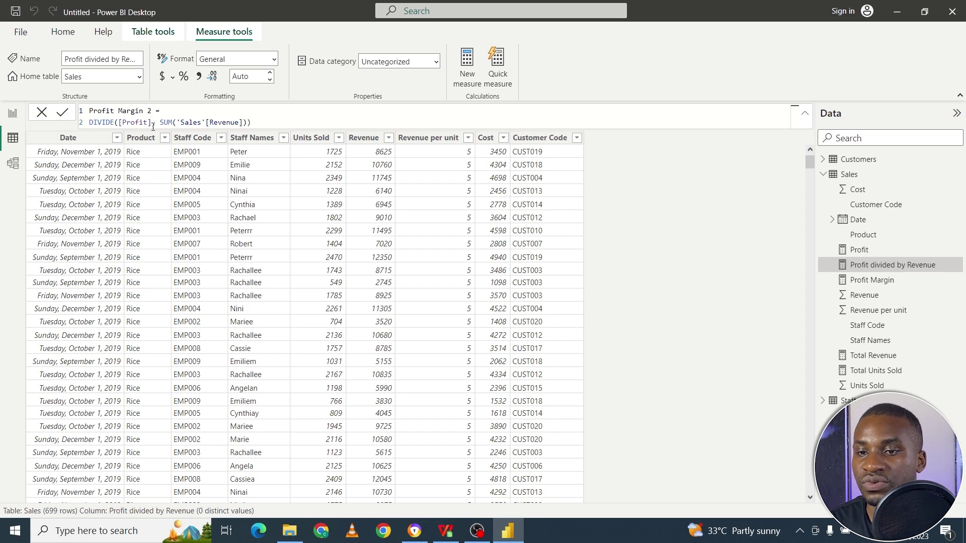
{"action": "left_click", "coordinate": [258, 123]}
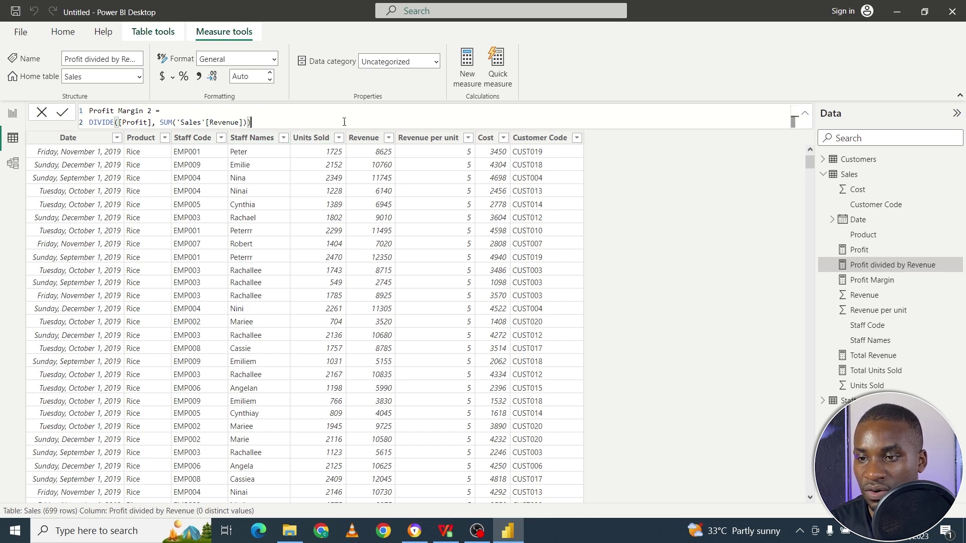
{"action": "key", "text": "Return"}
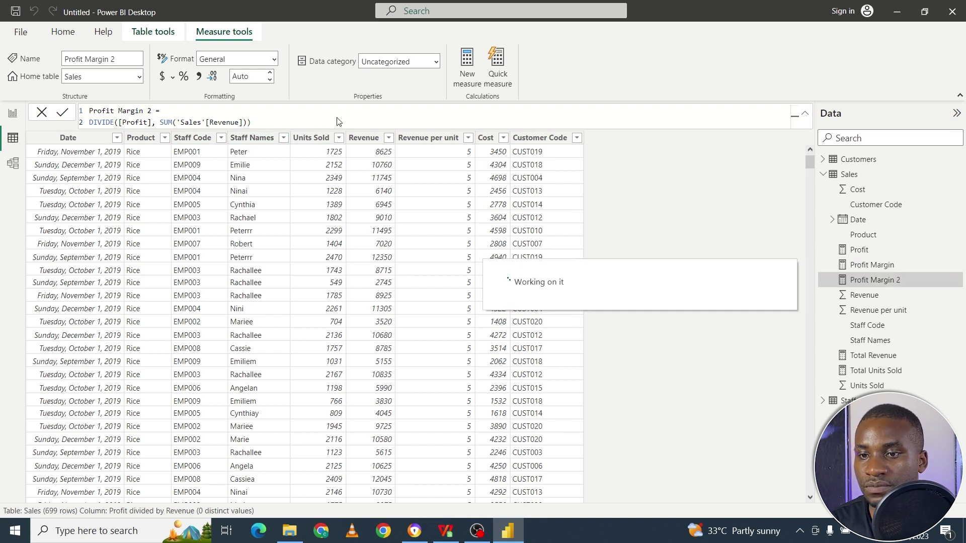